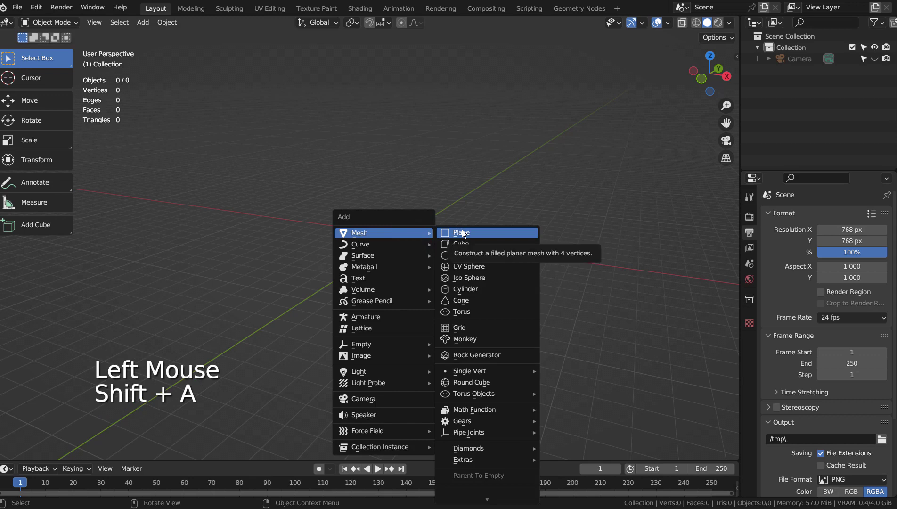
# Review the scene's render settings, output resolution and compositing node setup
pyautogui.click(535, 161)
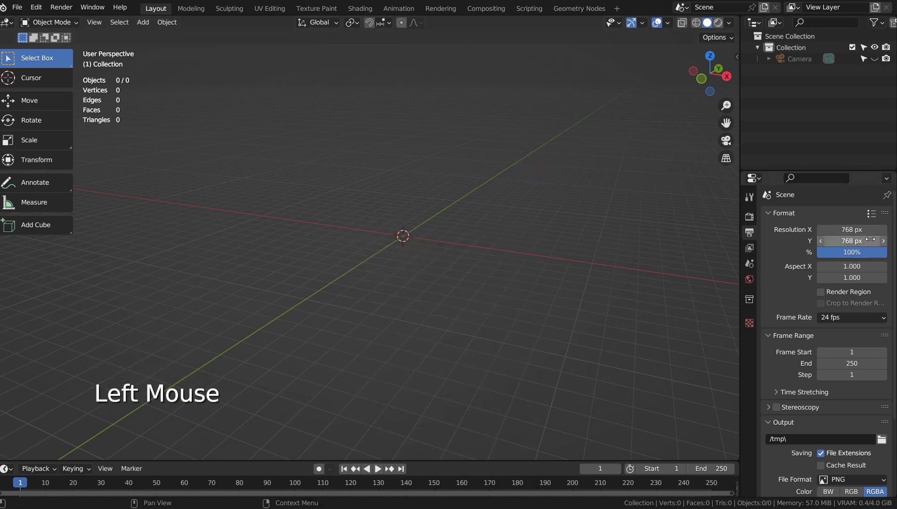
pyautogui.click(749, 217)
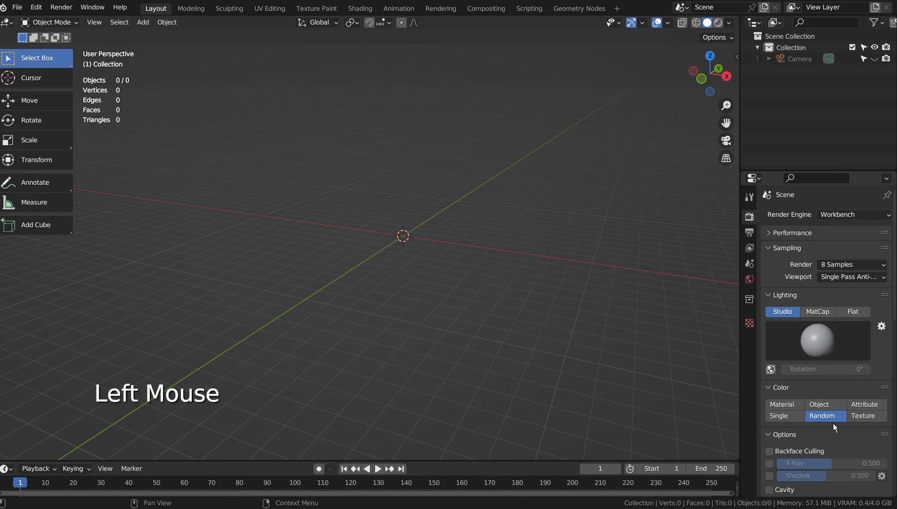
pyautogui.click(749, 232)
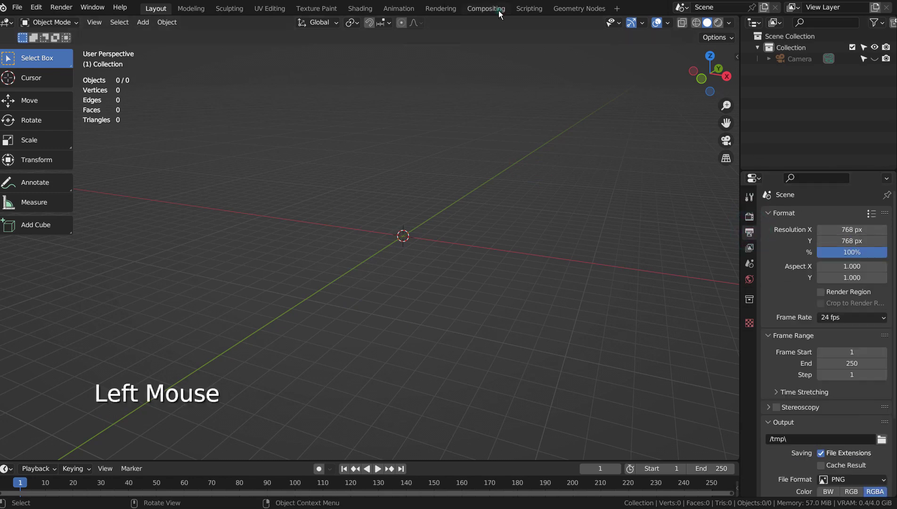
pyautogui.click(485, 8)
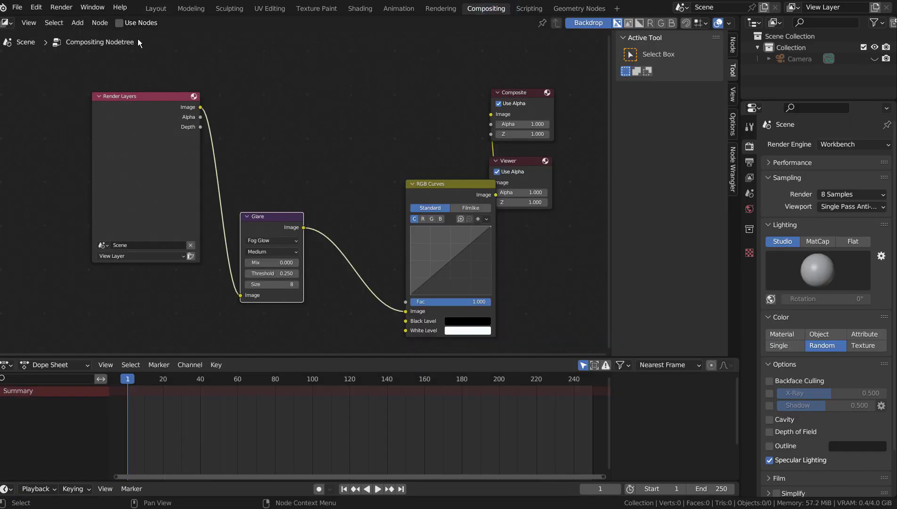
pyautogui.click(155, 8)
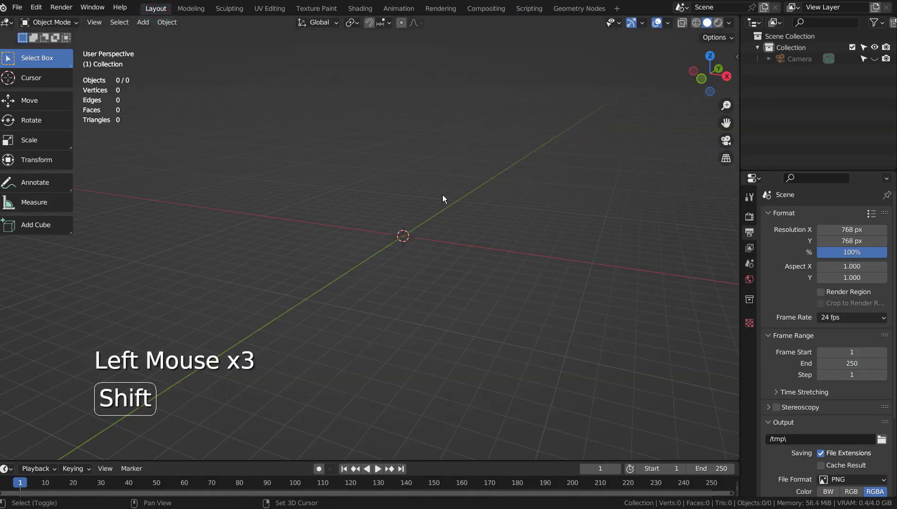
# Add a plane mesh at the world origin and rotate it 90° about the X axis
pyautogui.hotkey('shift', 'a')
pyautogui.click(482, 195)
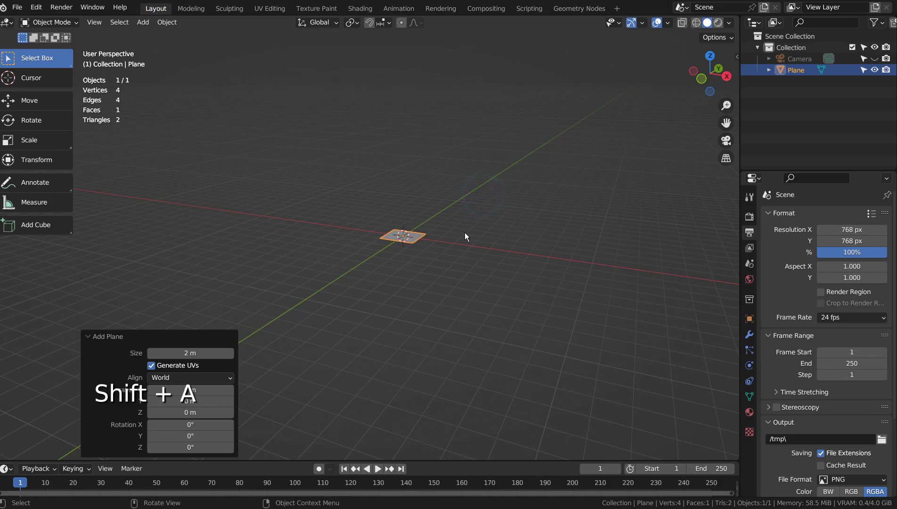
pyautogui.scroll(3, 464, 237)
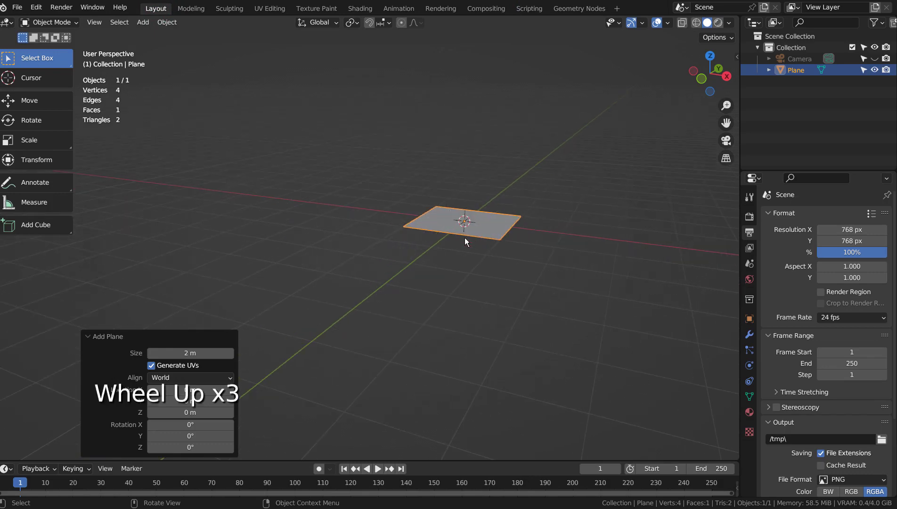
pyautogui.write('rx90')
pyautogui.press('Return')
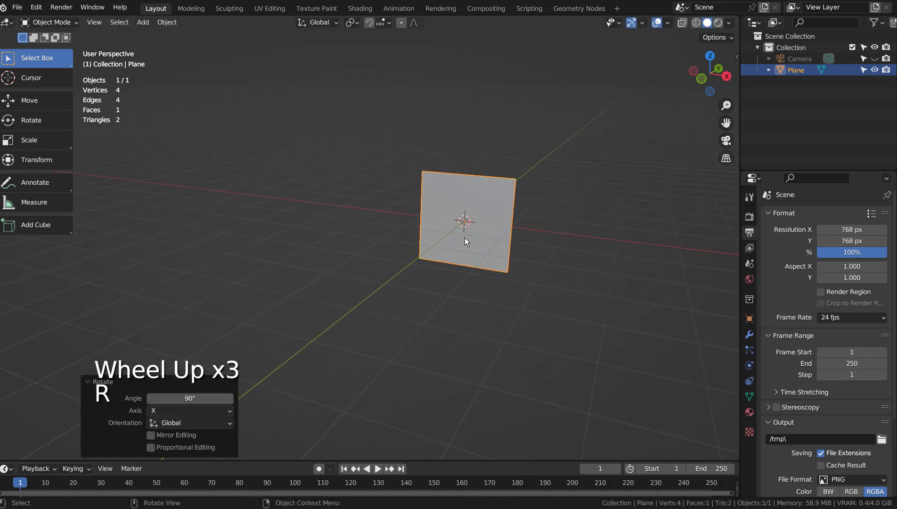
# Look through the camera and add one centred vertical loop cut to the plane
pyautogui.press('KP_1')
pyautogui.press('KP_0')
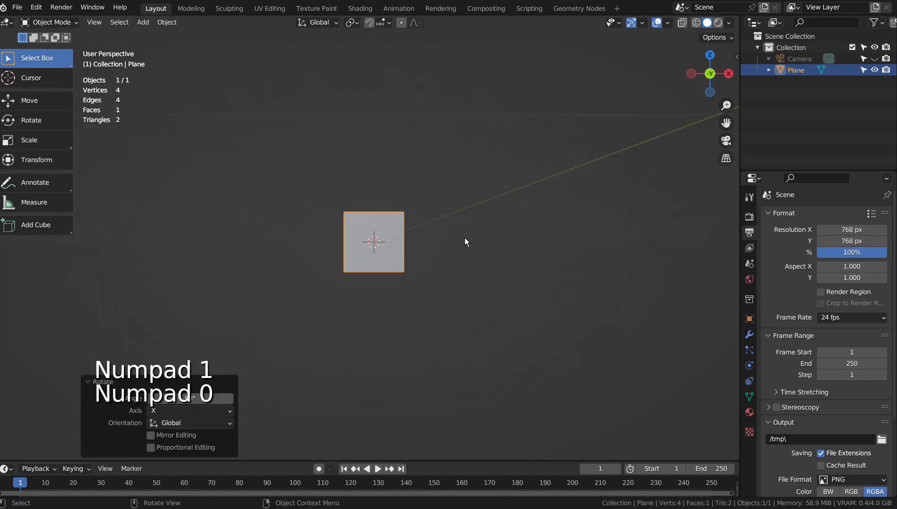
pyautogui.scroll(2, 465, 237)
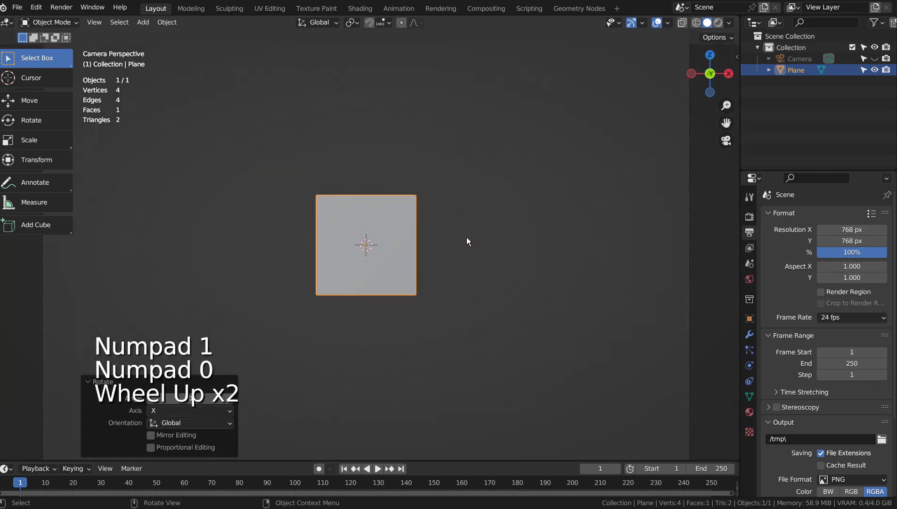
pyautogui.scroll(-3, 466, 236)
pyautogui.press('Tab')
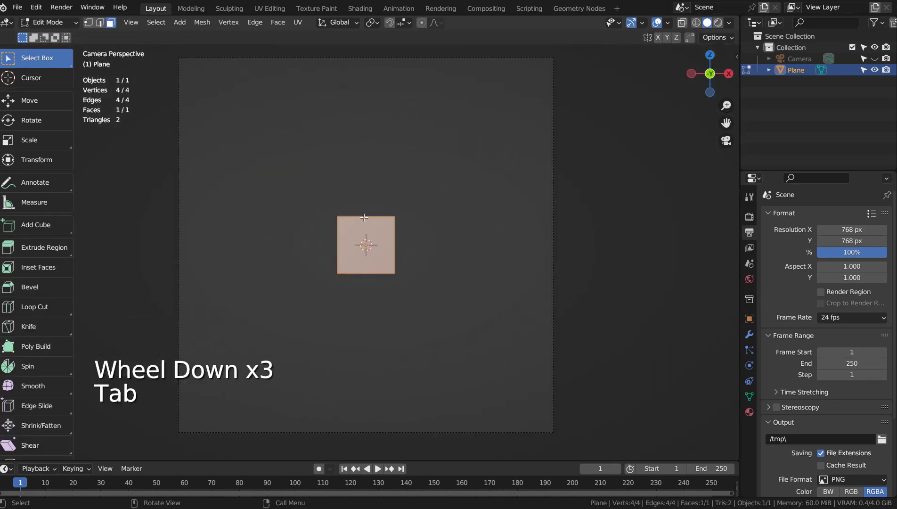
pyautogui.hotkey('ctrl', 'r')
pyautogui.click(364, 217)
pyautogui.rightClick(363, 217)
pyautogui.press('1')
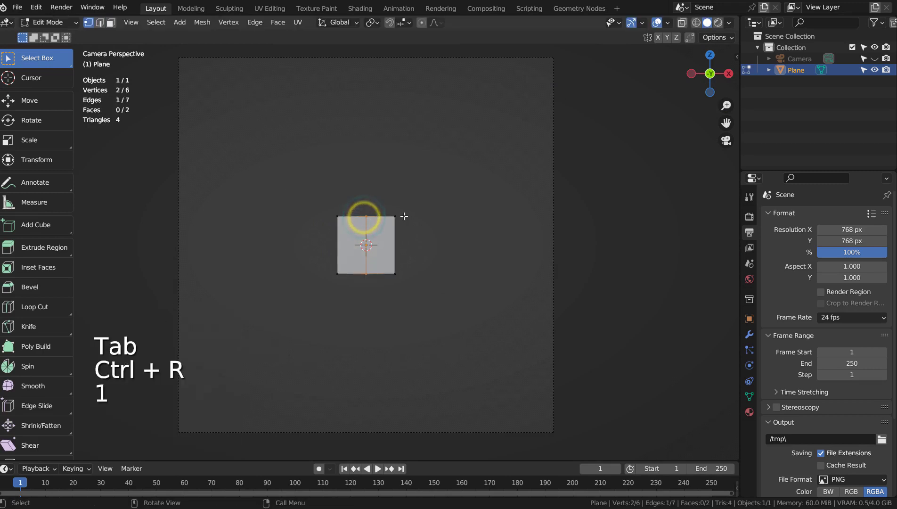
# Raise the plane's top middle vertex about 1.15 m along Z to form a pointed top
pyautogui.click(434, 206)
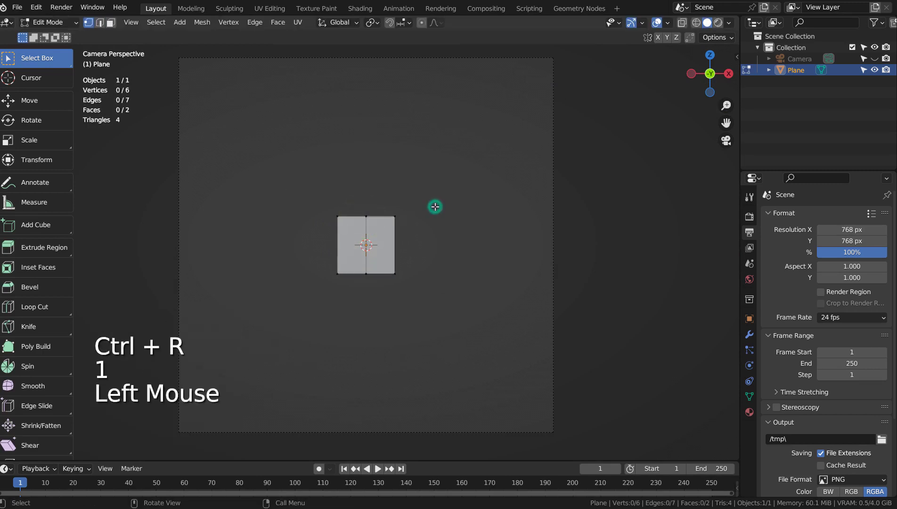
pyautogui.click(370, 212)
pyautogui.press('g')
pyautogui.press('z')
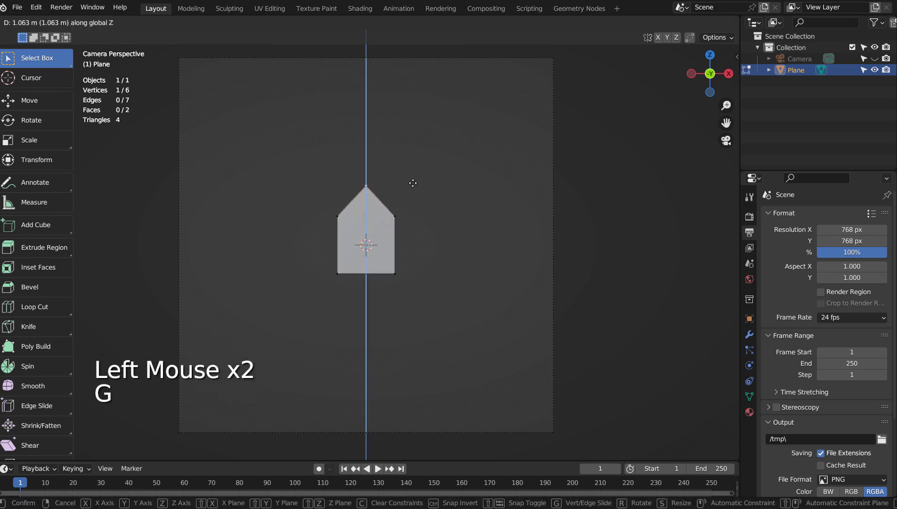
pyautogui.click(413, 181)
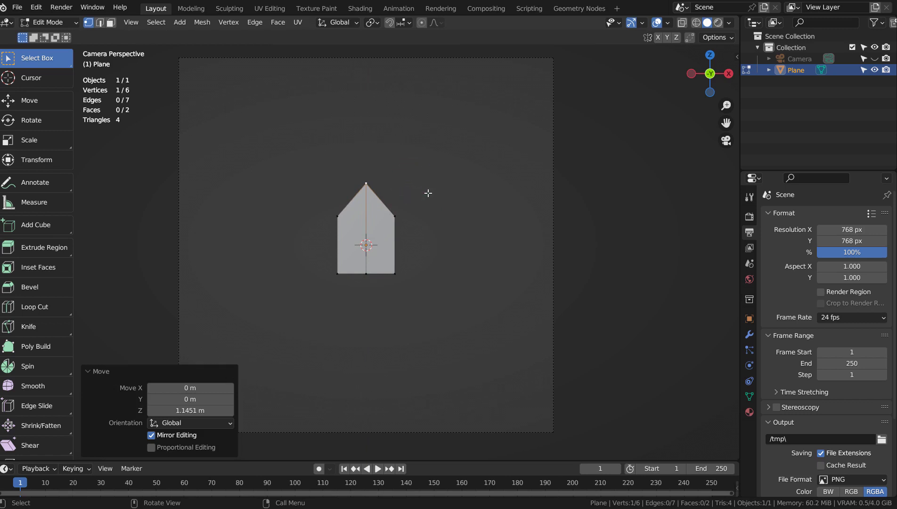
# Apply a level 3 subdivision surface to the pointed plane in Object Mode
pyautogui.press('ctrl')
pyautogui.press('a')
pyautogui.press('Tab')
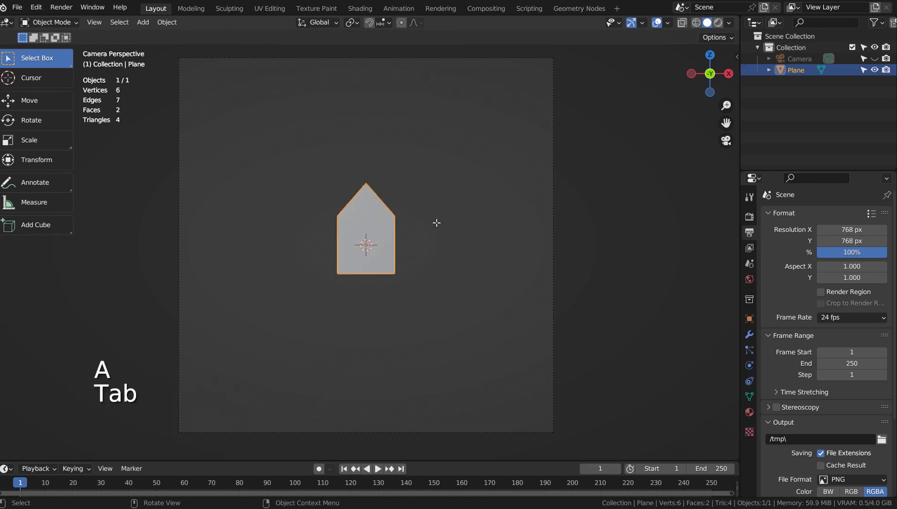
pyautogui.press('ctrl')
pyautogui.hotkey('ctrl', '3')
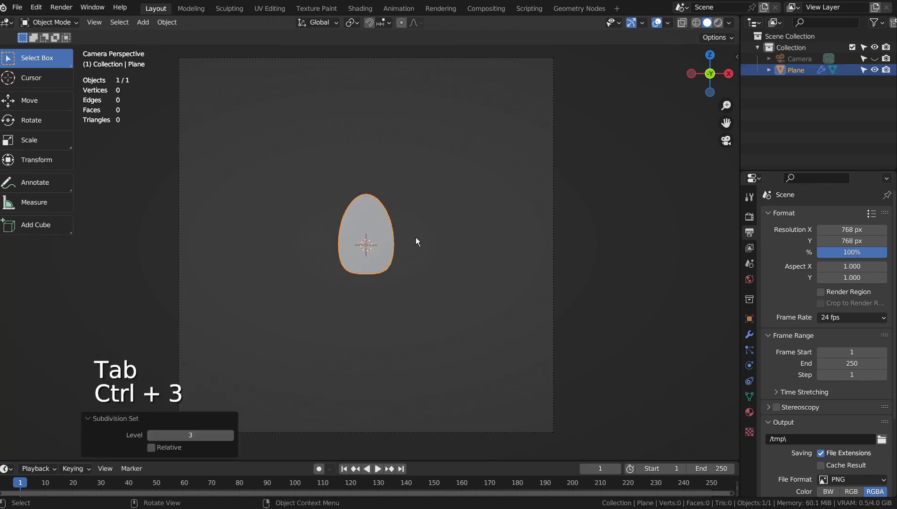
# Add a horizontal loop cut to the plane and slide it fully to the bottom edge with factor 1.000
pyautogui.press('Tab')
pyautogui.hotkey('ctrl', 'r')
pyautogui.click(400, 248)
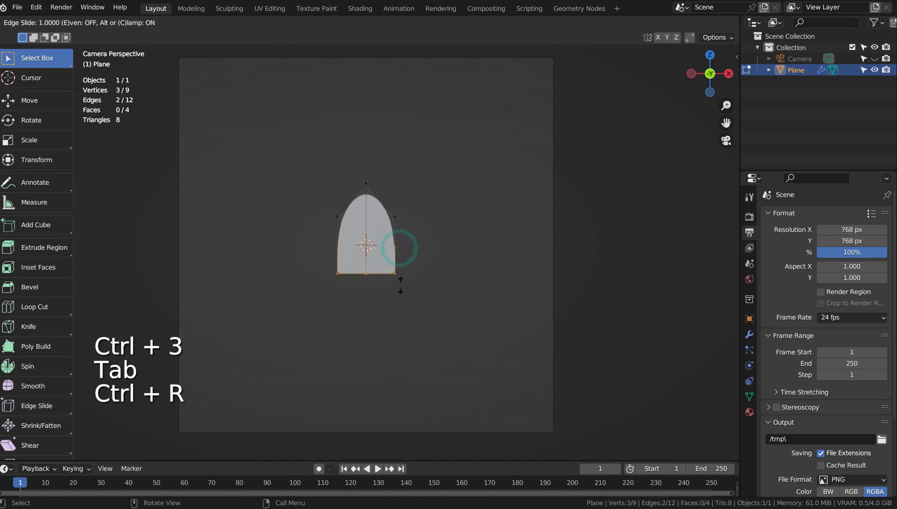
pyautogui.click(402, 276)
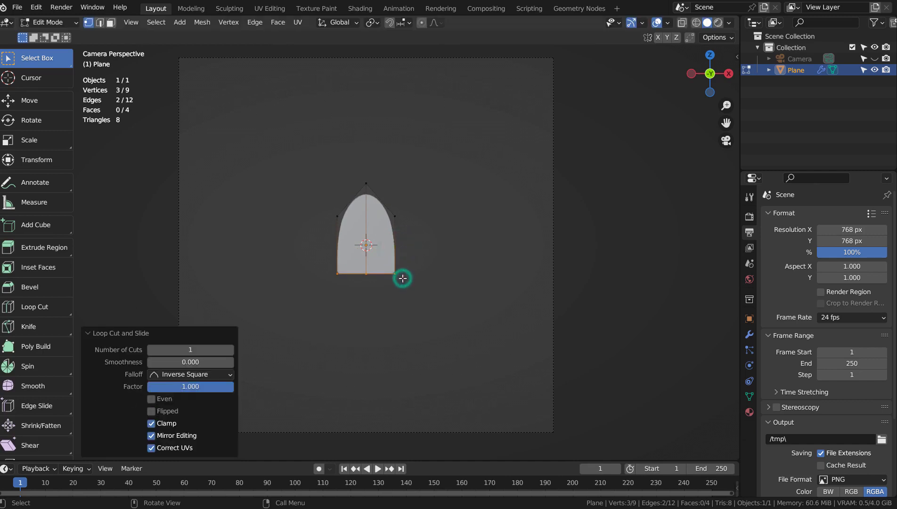
# Move the whole arch about 1.6 m along X and about 0.25 m up along Z
pyautogui.press('Tab')
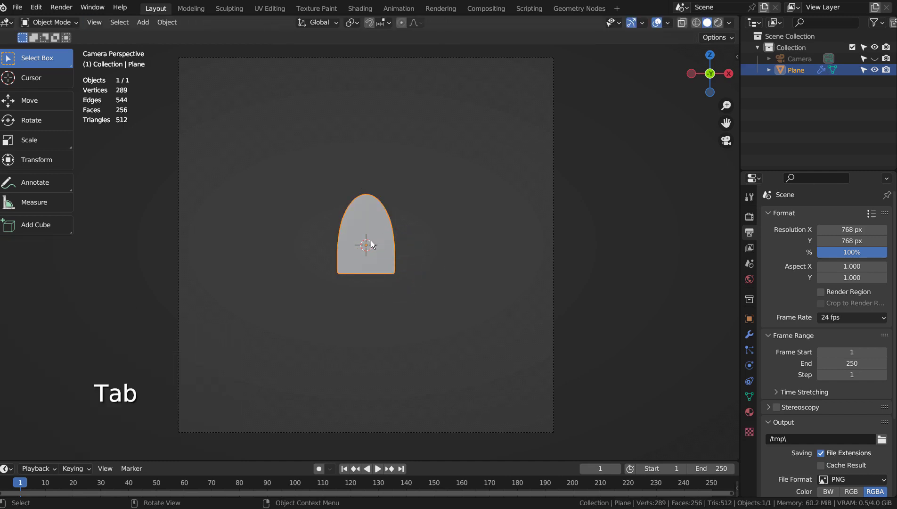
pyautogui.press('g')
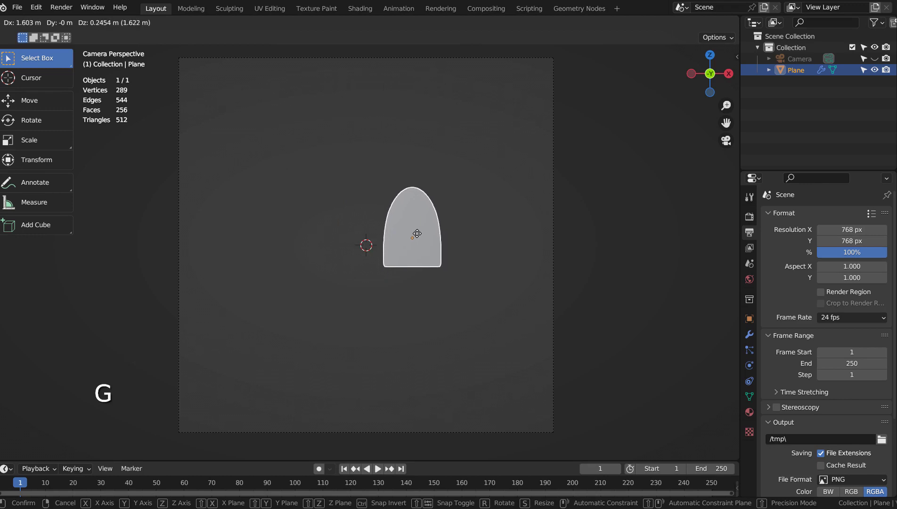
pyautogui.click(415, 234)
# Extrude all of the arch's faces about 22.8 m along their normal, past the camera, to form a long tunnel
pyautogui.moveTo(527, 302); pyautogui.dragTo(458, 319, button='middle')
pyautogui.press('Tab')
pyautogui.press('a')
pyautogui.scroll(-2, 411, 248)
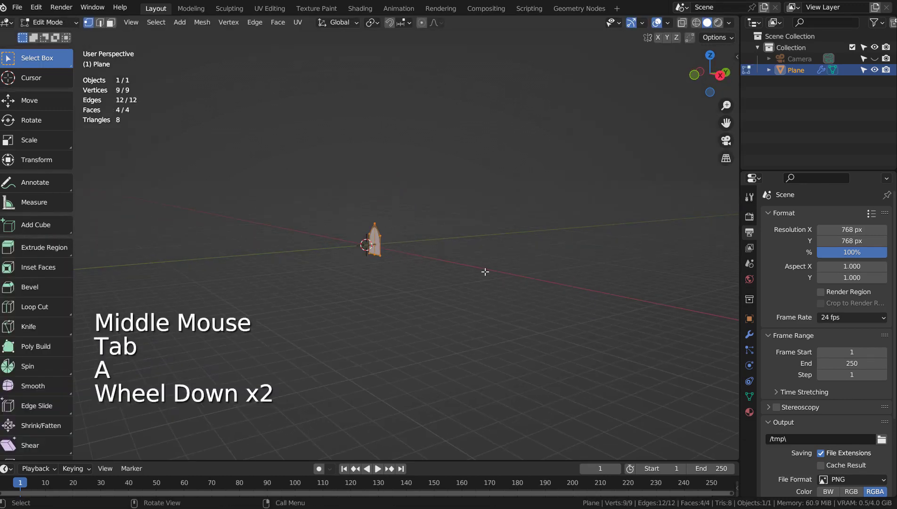
pyautogui.press('e')
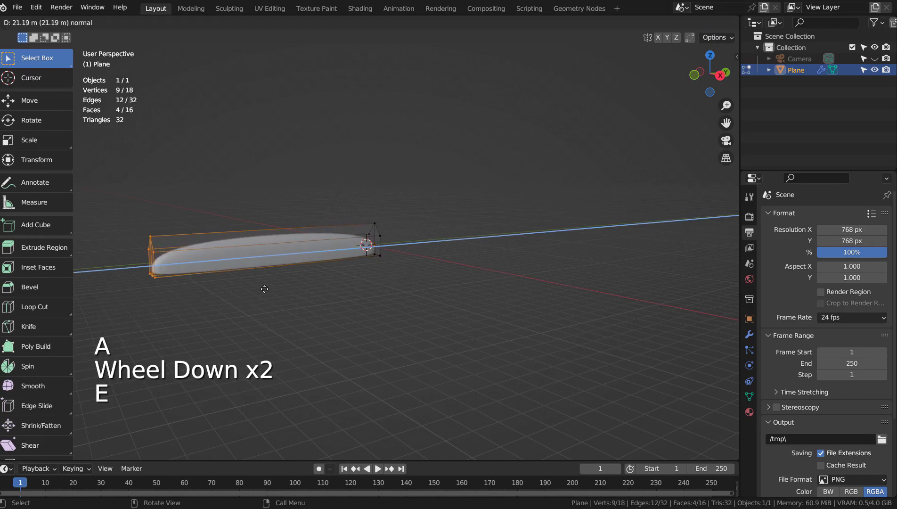
pyautogui.click(242, 288)
# In camera view, shift the extruded near end about 2.6 m along negative X and 0.17 m down to place the camera inside the tunnel
pyautogui.press('KP_0')
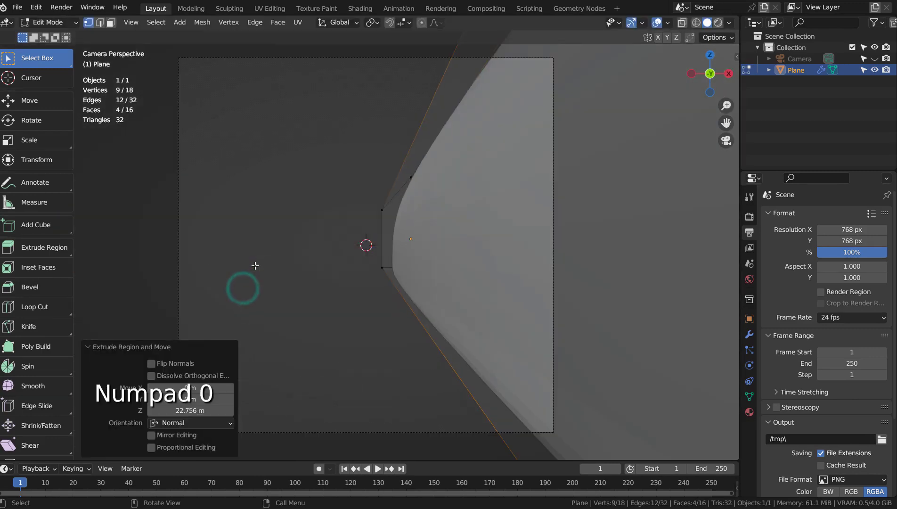
pyautogui.press('g')
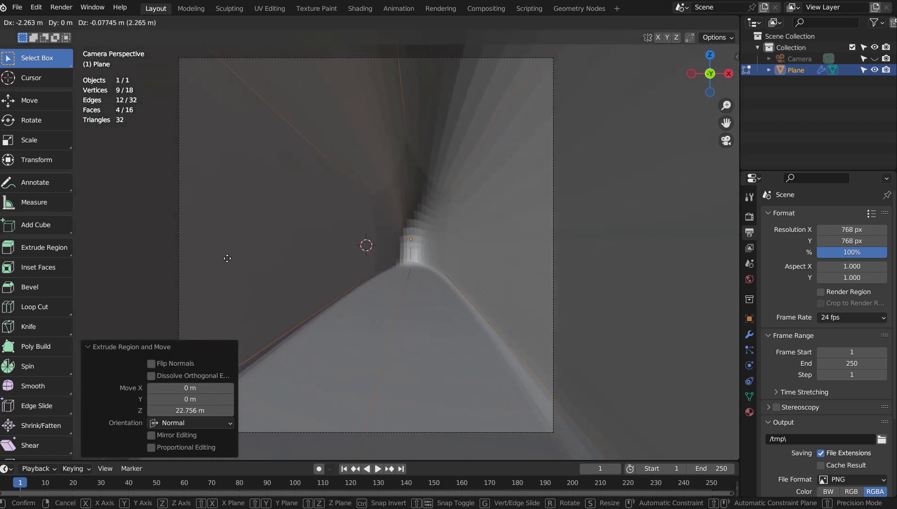
pyautogui.click(180, 263)
pyautogui.press('g')
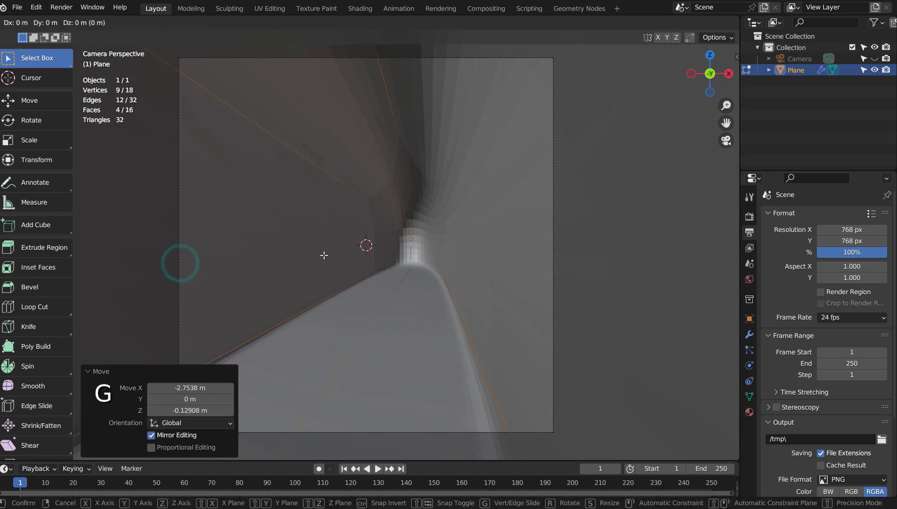
pyautogui.click(340, 260)
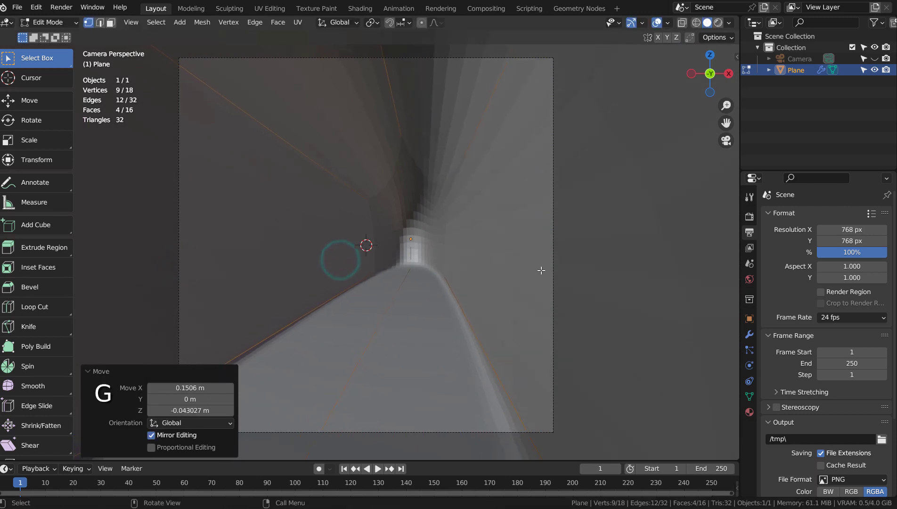
pyautogui.press('Tab')
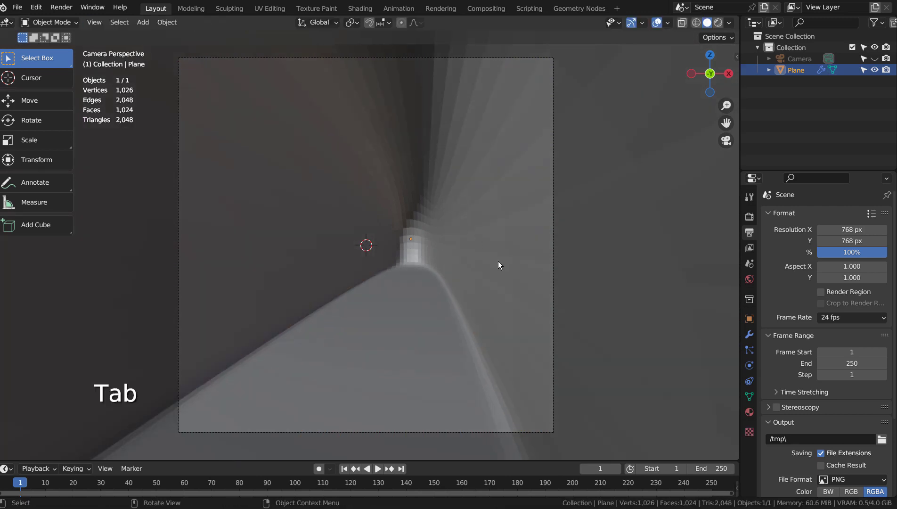
# Select the two faces closing the tunnel's far end and inset them about 0.037 m
pyautogui.press('Tab')
pyautogui.moveTo(500, 262); pyautogui.dragTo(363, 244, button='middle')
pyautogui.press('3')
pyautogui.click(339, 230)
pyautogui.keyDown('shift'); pyautogui.click(310, 232); pyautogui.keyUp('shift')
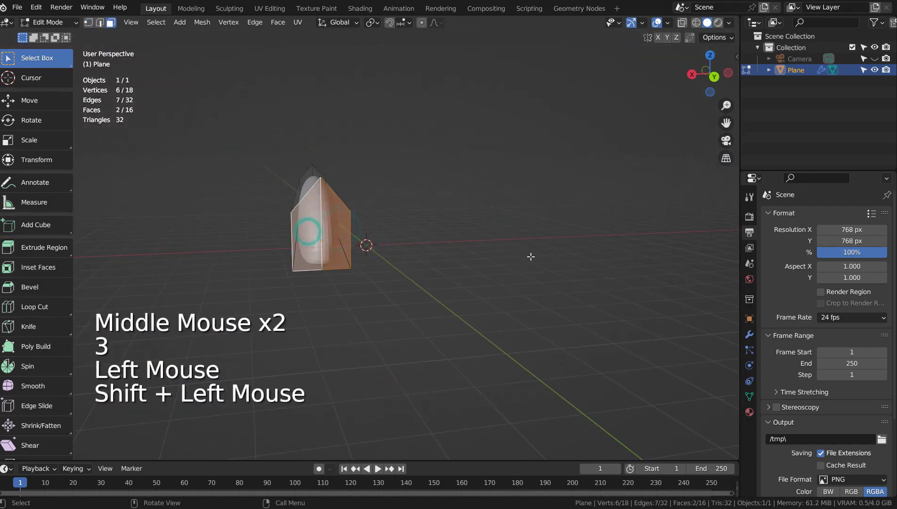
pyautogui.press('i')
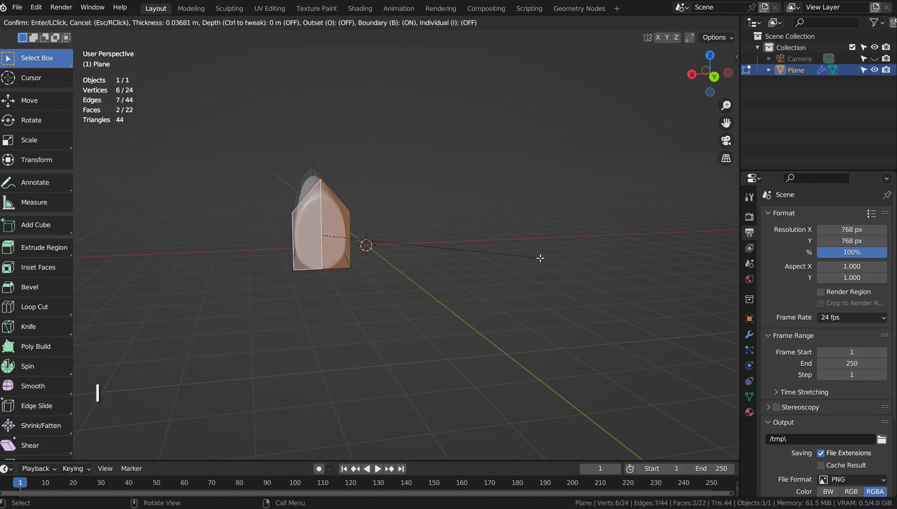
pyautogui.click(540, 258)
# Add a lengthwise loop cut around the tunnel's walls and slide it close to the floor with factor about 0.955
pyautogui.hotkey('ctrl', 'r')
pyautogui.click(354, 246)
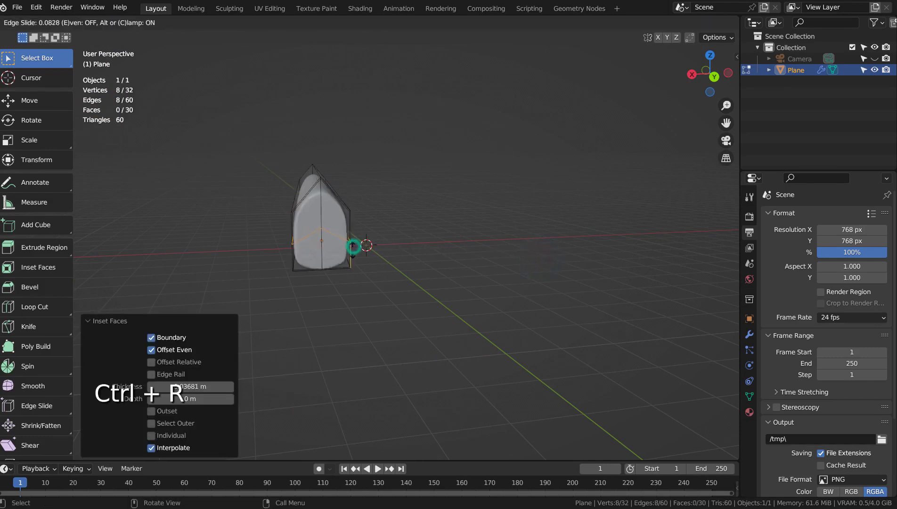
pyautogui.click(363, 272)
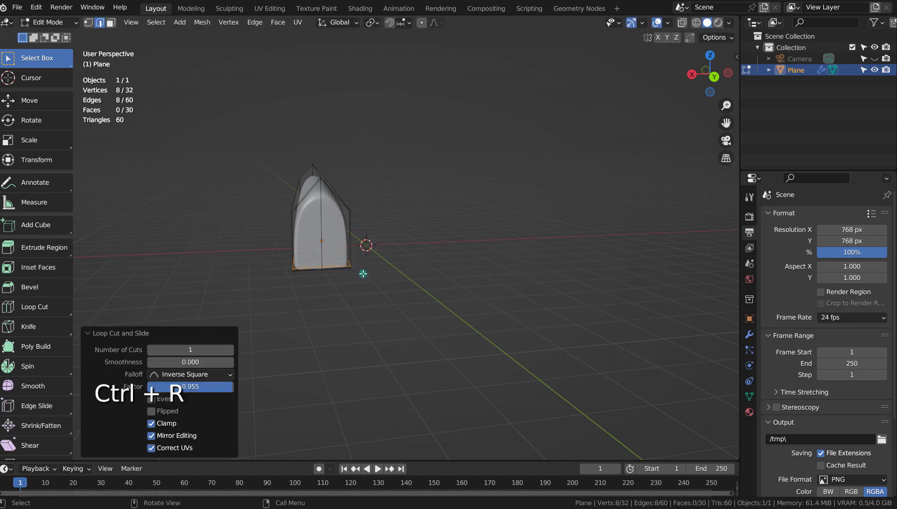
# Shade the tunnel smooth in Object Mode while in camera view, and return to editing its mesh
pyautogui.press('Tab')
pyautogui.press('KP_0')
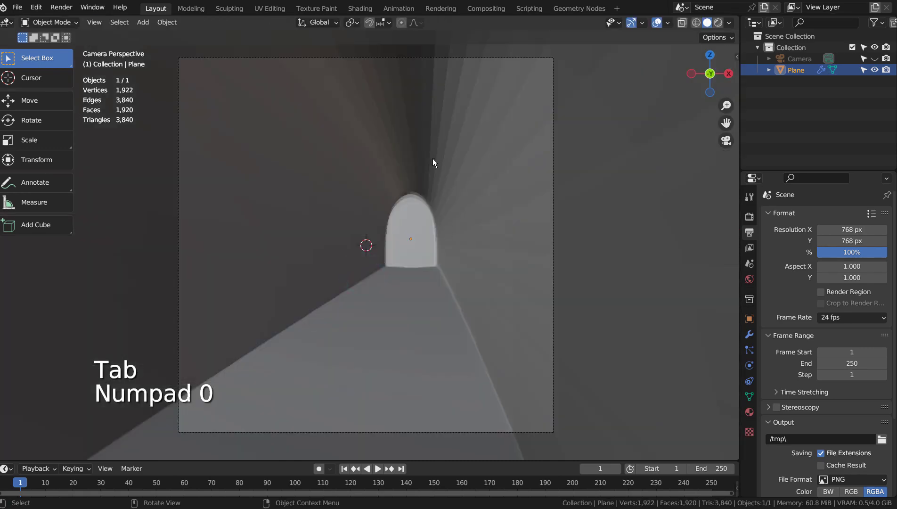
pyautogui.click(427, 142)
pyautogui.rightClick(442, 141)
pyautogui.click(443, 141)
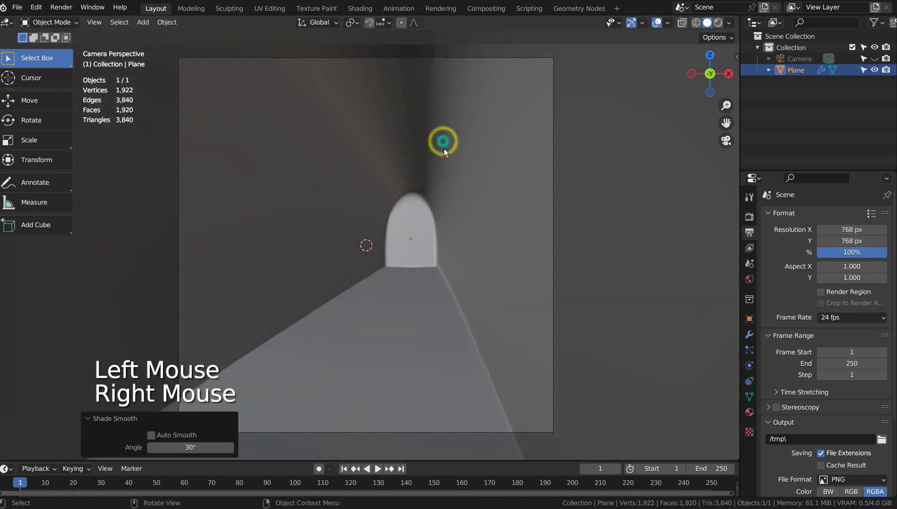
pyautogui.press('Tab')
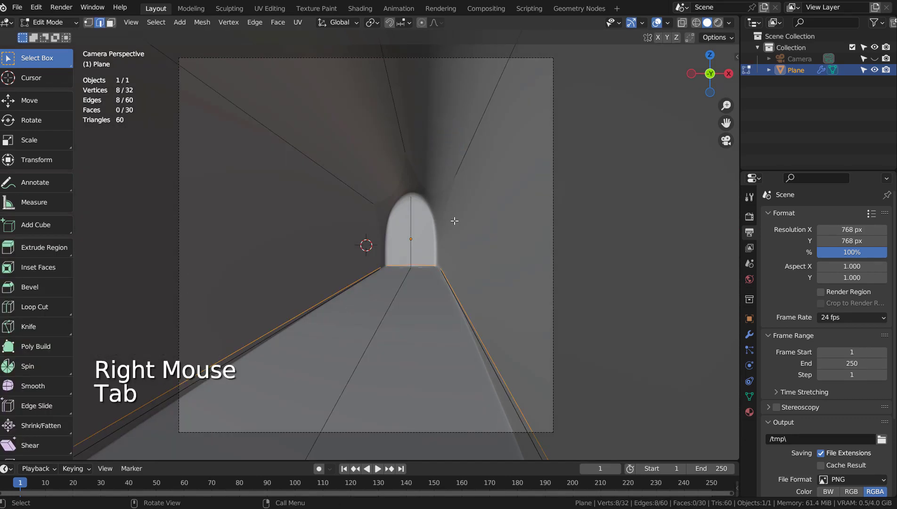
# Box-select the tunnel's far-end vertices in wireframe display, move them toward positive X and downward, and return to Object Mode
pyautogui.press('1')
pyautogui.hotkey('shift', 'z')
pyautogui.click(633, 220)
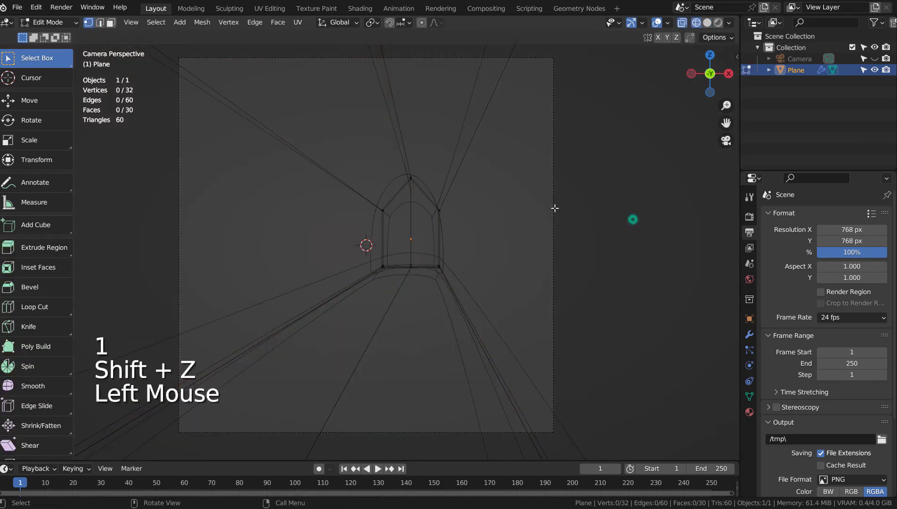
pyautogui.press('b')
pyautogui.moveTo(440, 241); pyautogui.dragTo(490, 284)
pyautogui.press('g')
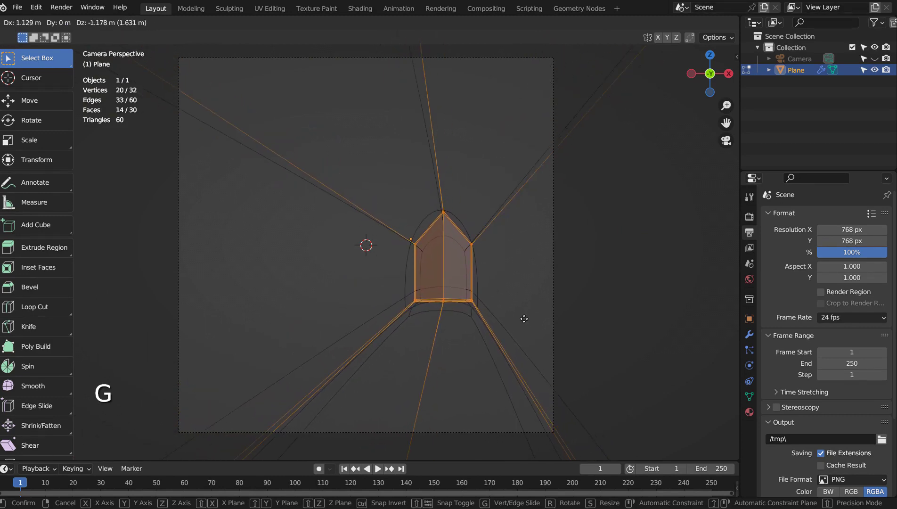
pyautogui.click(520, 307)
pyautogui.press('Tab')
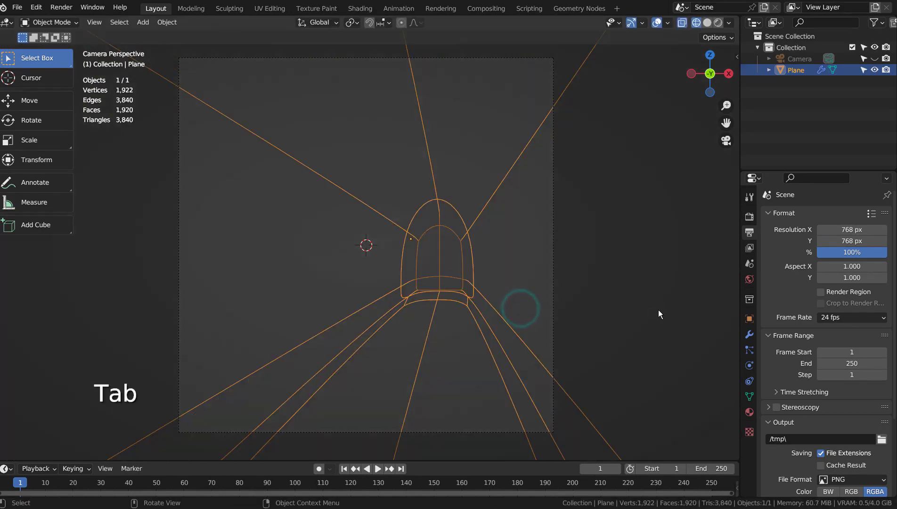
# Restore solid shading, preview the tunnel with rendered shading, and render the image from the camera view
pyautogui.hotkey('shift', 'z')
pyautogui.click(629, 259)
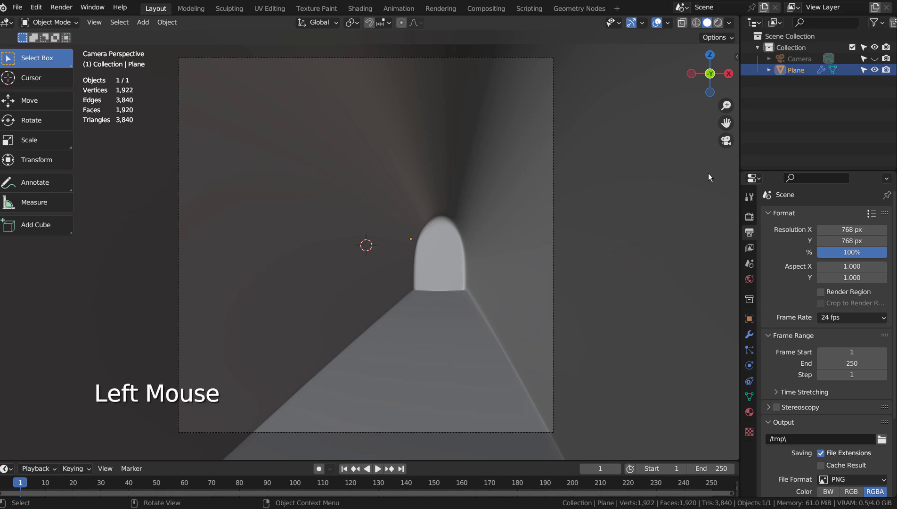
pyautogui.click(717, 23)
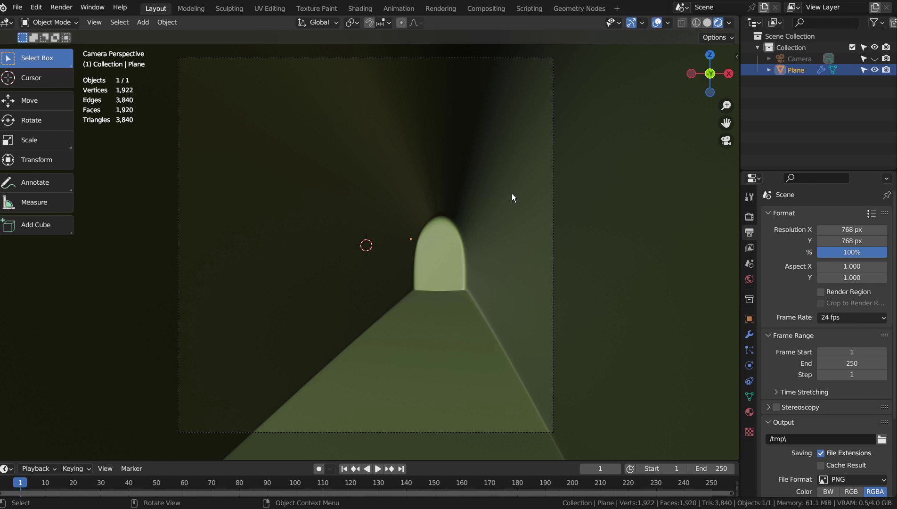
pyautogui.press('F12')
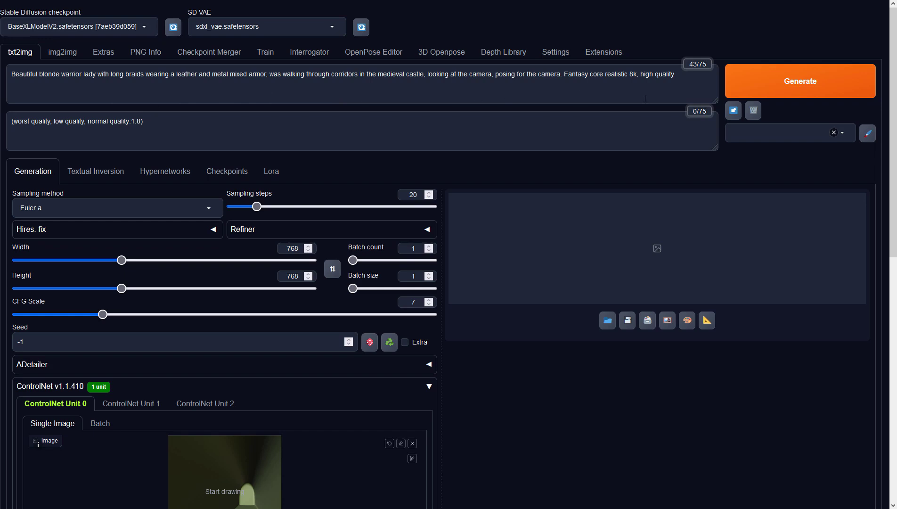
# In Stable Diffusion web UI, set ControlNet Unit 0 to Depth with preprocessor none and model sai_xl_depth_256lora
pyautogui.scroll(-5, 527, 238)
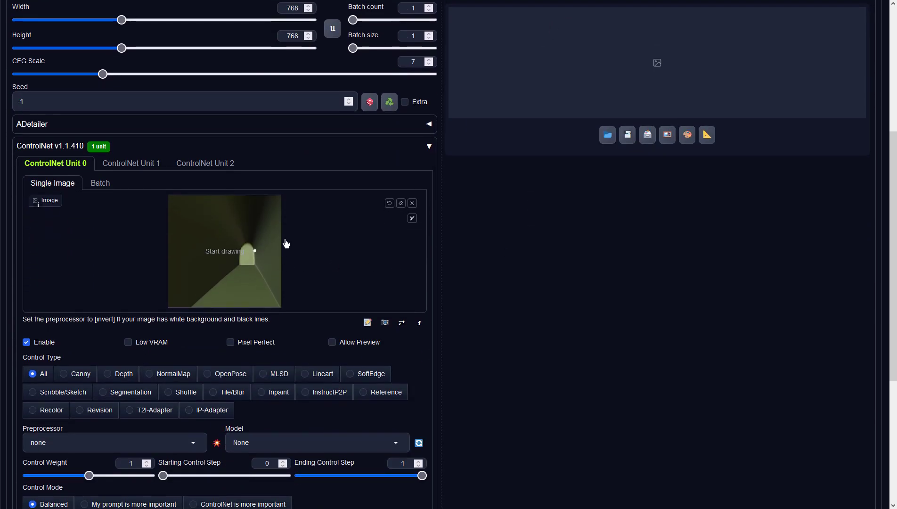
pyautogui.click(122, 375)
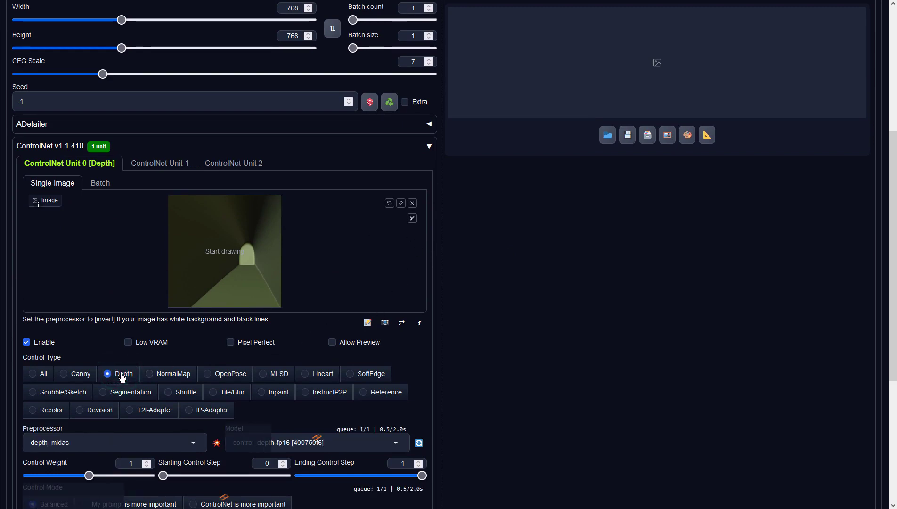
pyautogui.click(185, 442)
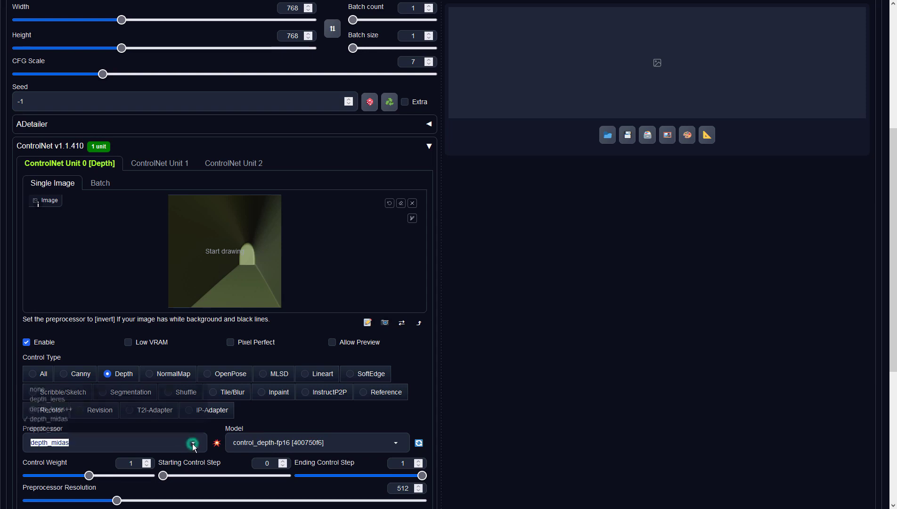
pyautogui.click(94, 393)
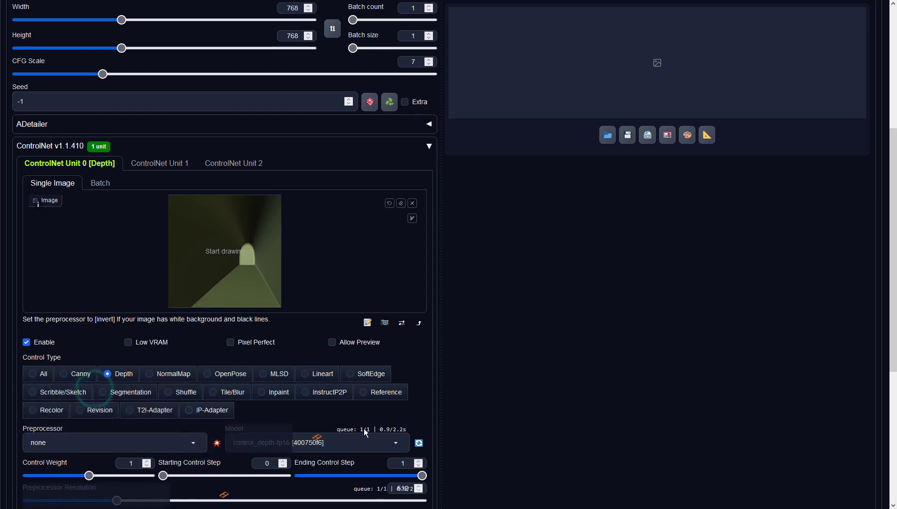
pyautogui.click(397, 443)
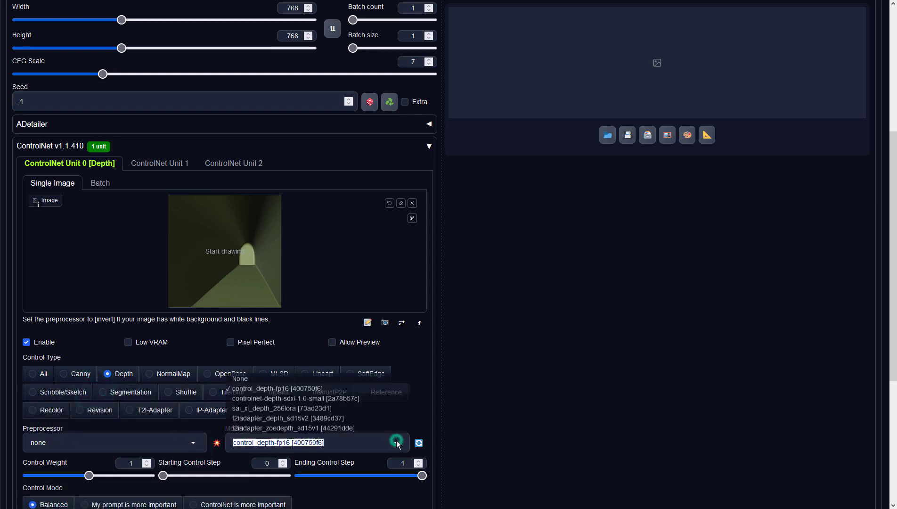
pyautogui.click(265, 407)
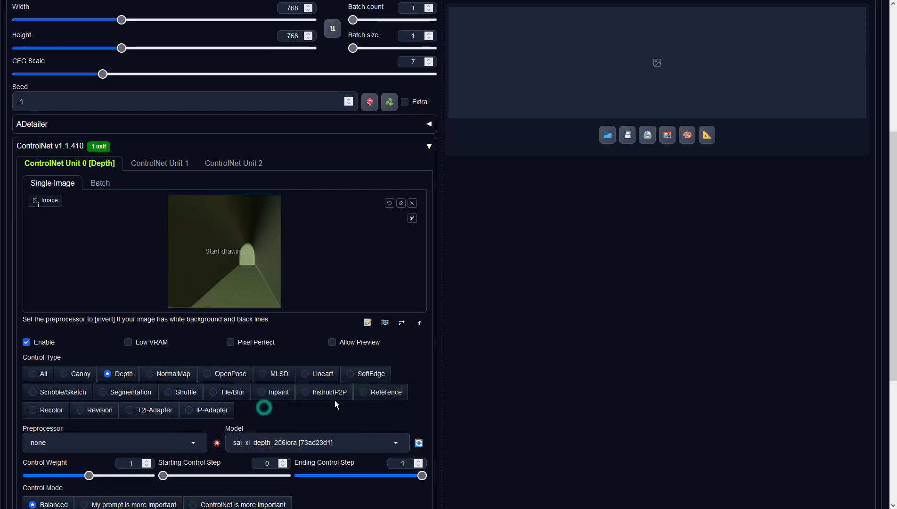
pyautogui.scroll(4, 604, 381)
pyautogui.scroll(-4, 603, 381)
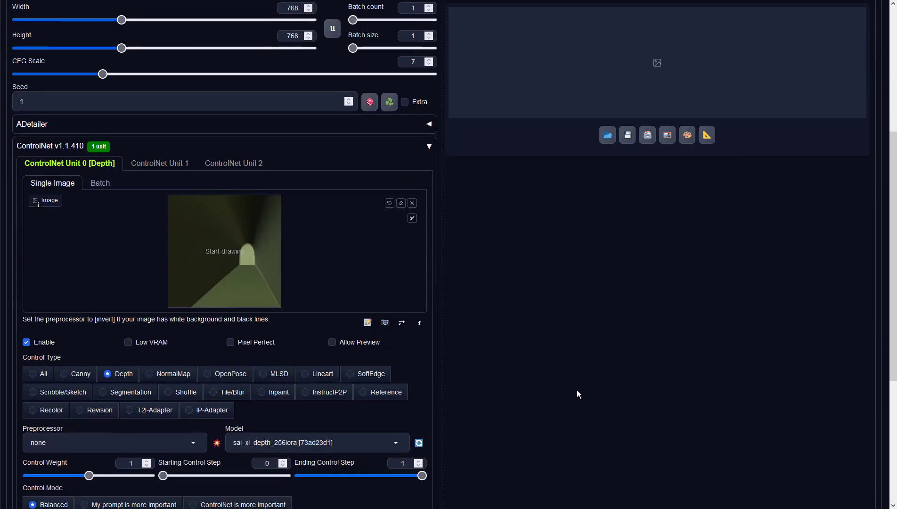
# Generate the warrior lady image from the tunnel depth input and inspect the result at full size
pyautogui.scroll(5, 600, 368)
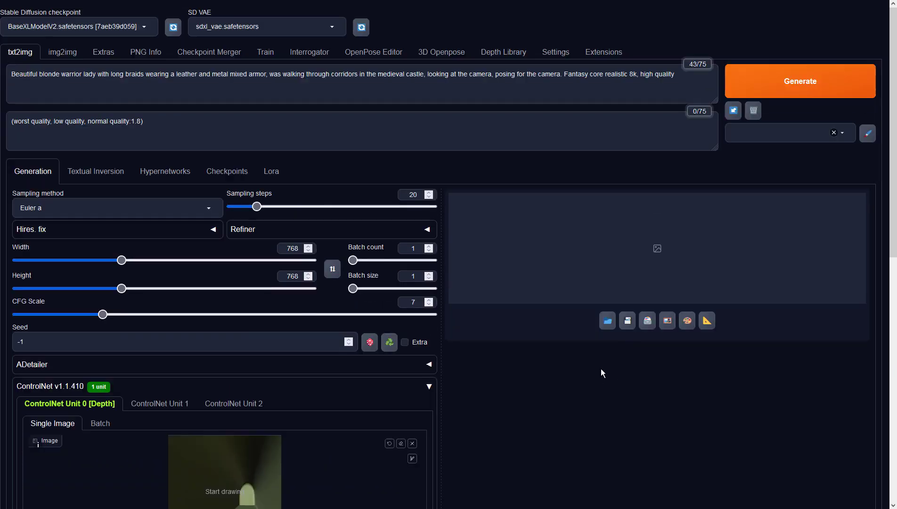
pyautogui.click(769, 80)
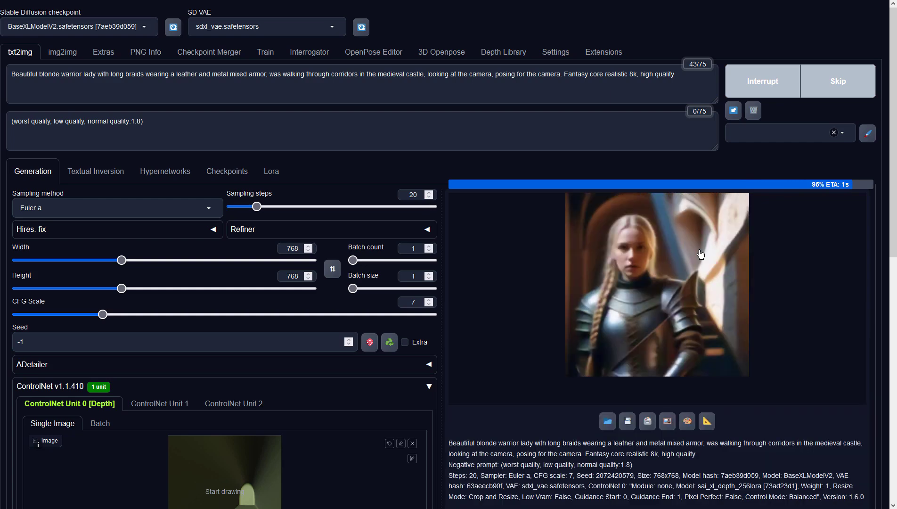
pyautogui.click(700, 255)
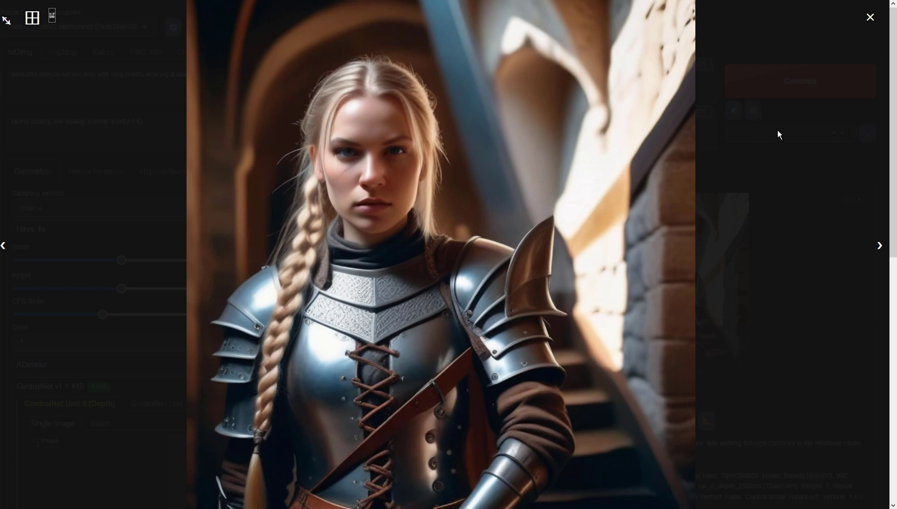
pyautogui.click(870, 17)
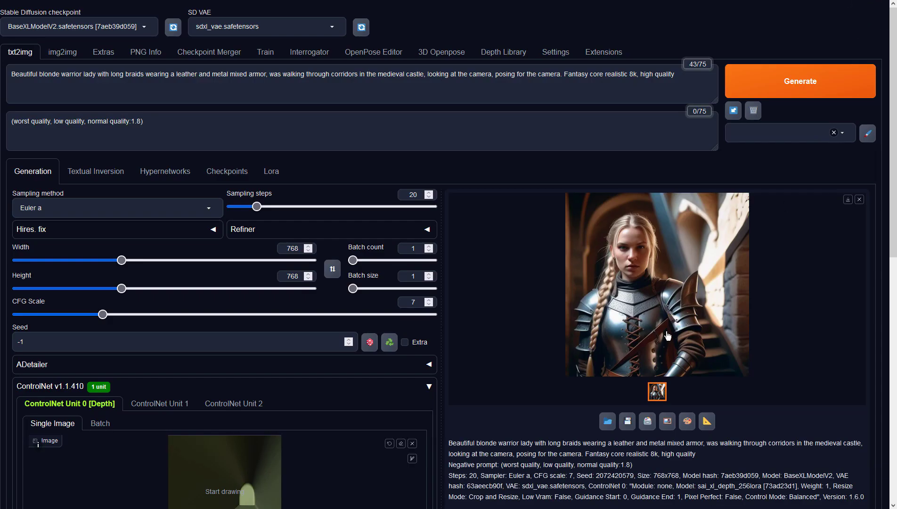
# Generate another variation with the same prompt and ControlNet settings, and view it enlarged
pyautogui.click(767, 81)
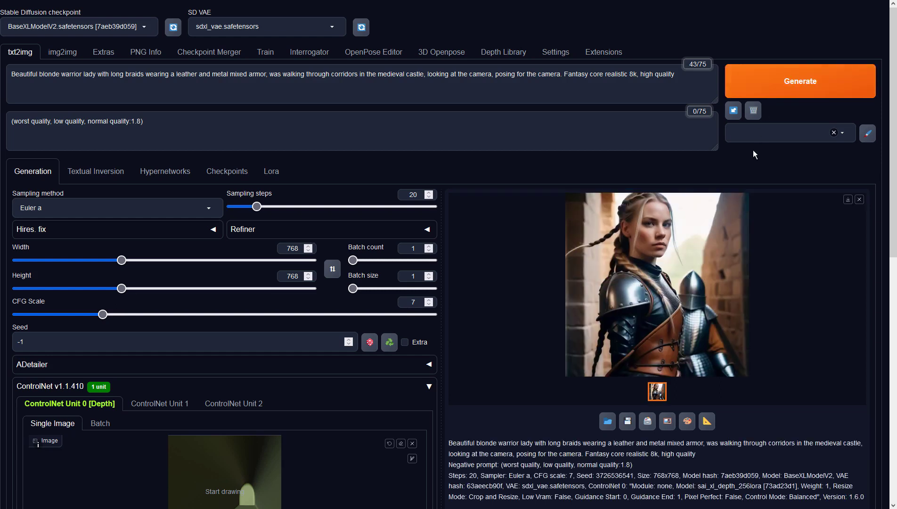
pyautogui.click(706, 273)
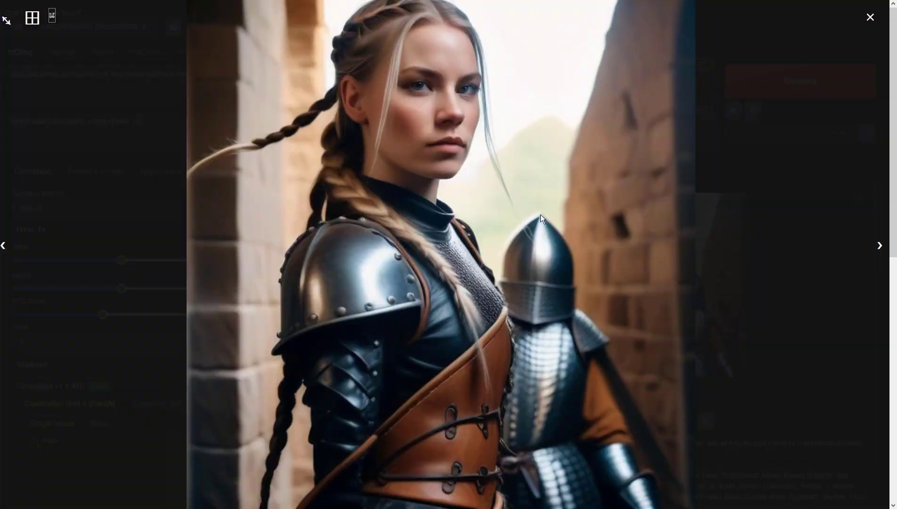
pyautogui.click(750, 227)
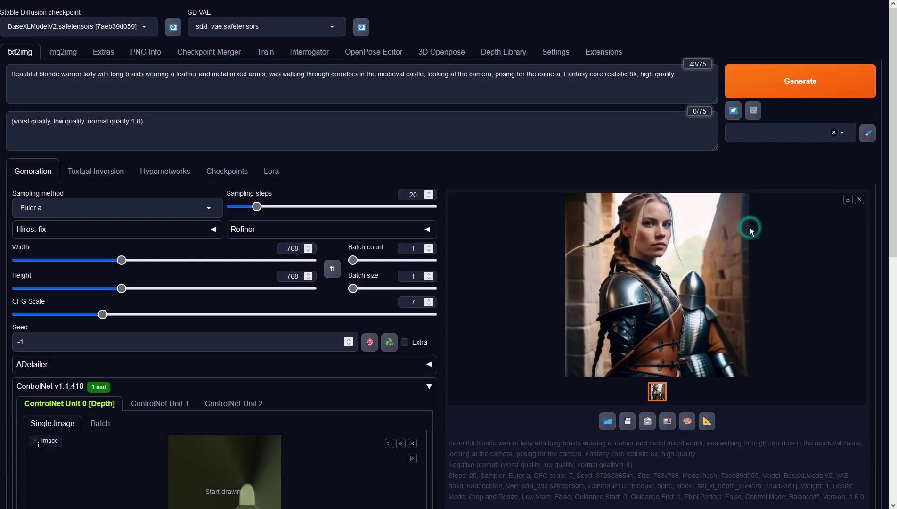
# Change the ControlNet preprocessor to depth_zoe and keep the sai_xl_depth_256lora model
pyautogui.scroll(-4, 413, 326)
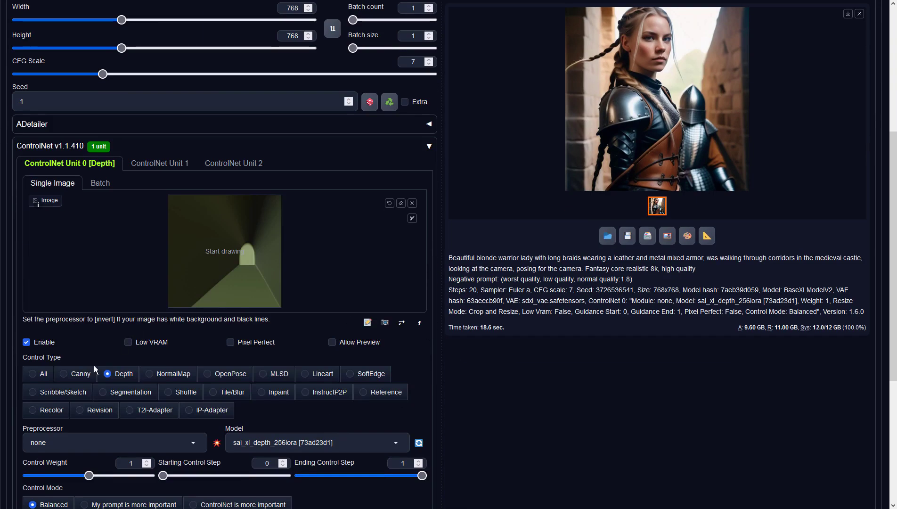
pyautogui.click(191, 442)
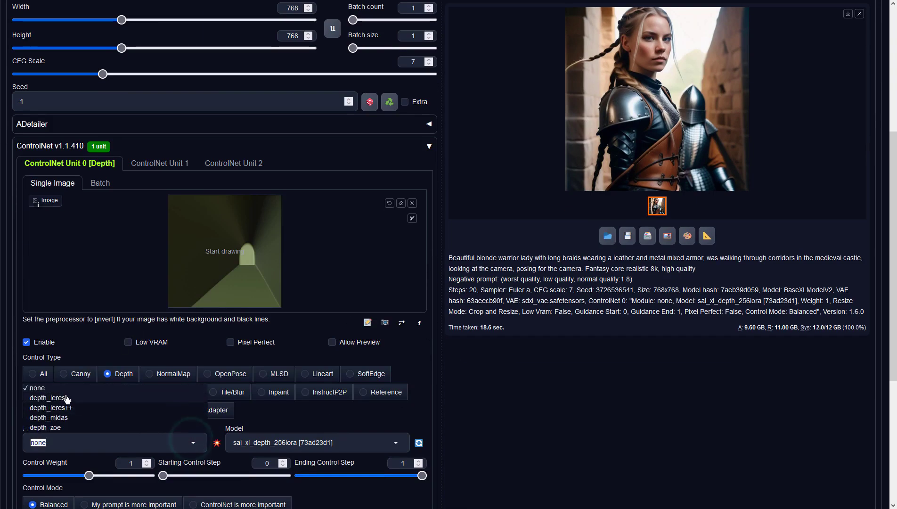
pyautogui.click(60, 428)
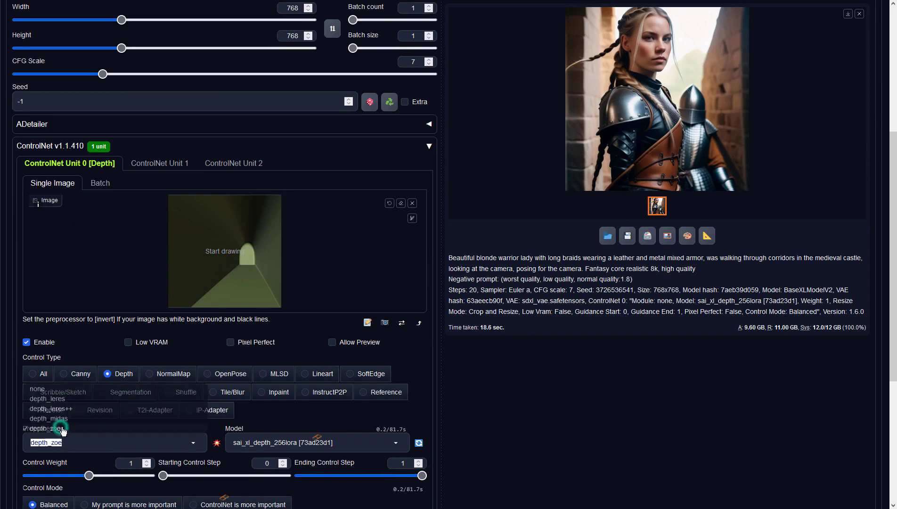
pyautogui.click(395, 442)
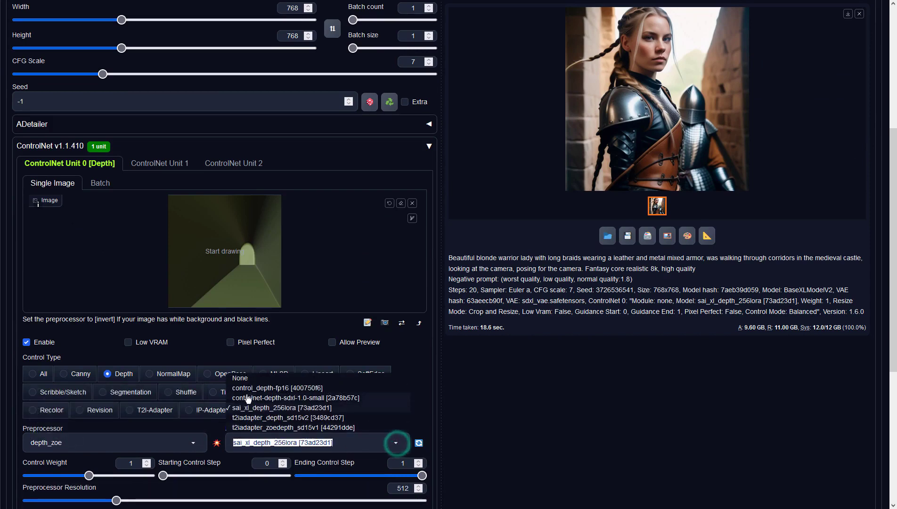
pyautogui.click(615, 437)
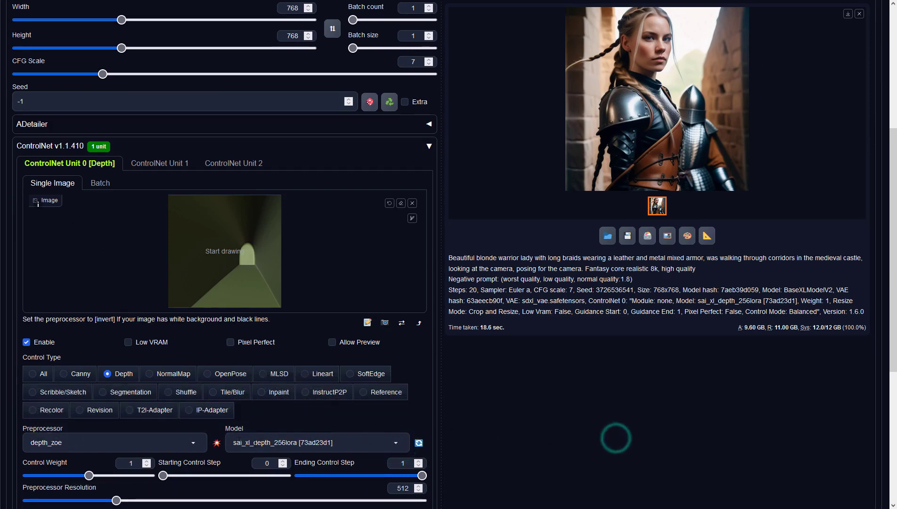
# Generate a new image with the depth_zoe preprocessor and examine how the corridor and figure look at full size
pyautogui.scroll(5, 629, 391)
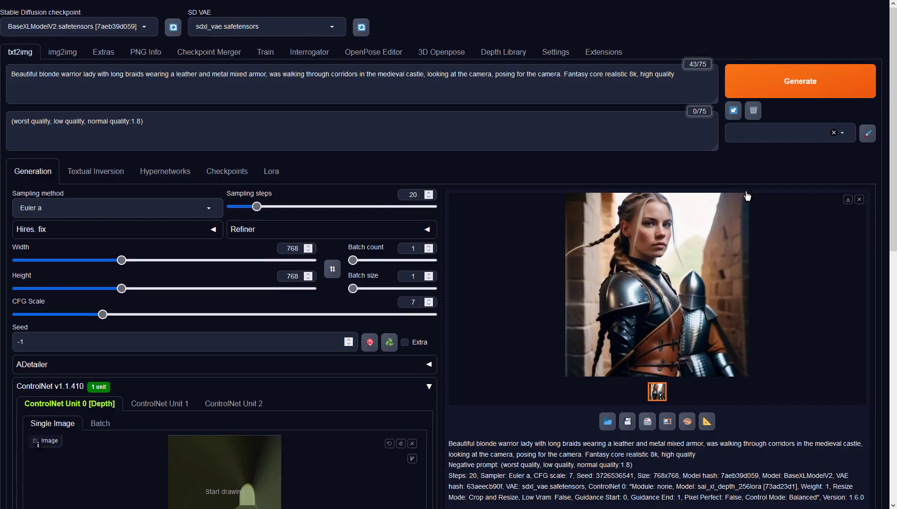
pyautogui.click(789, 84)
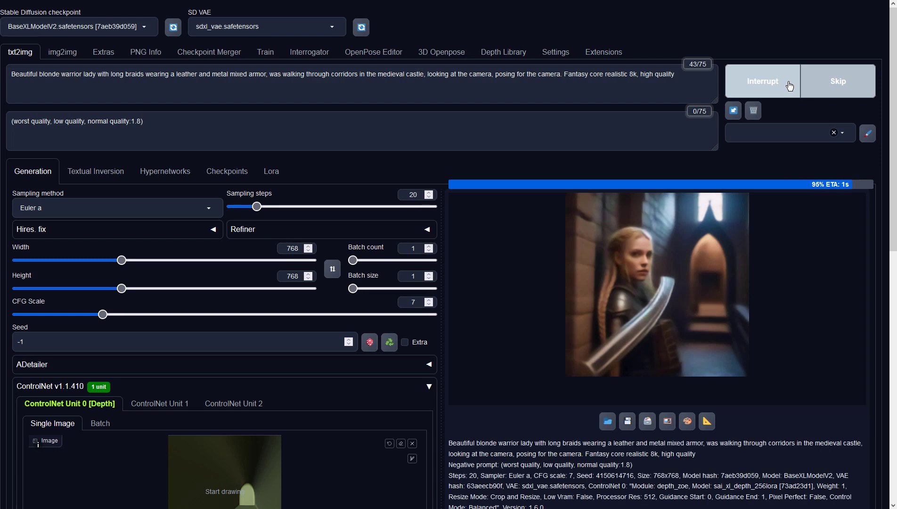
pyautogui.click(610, 276)
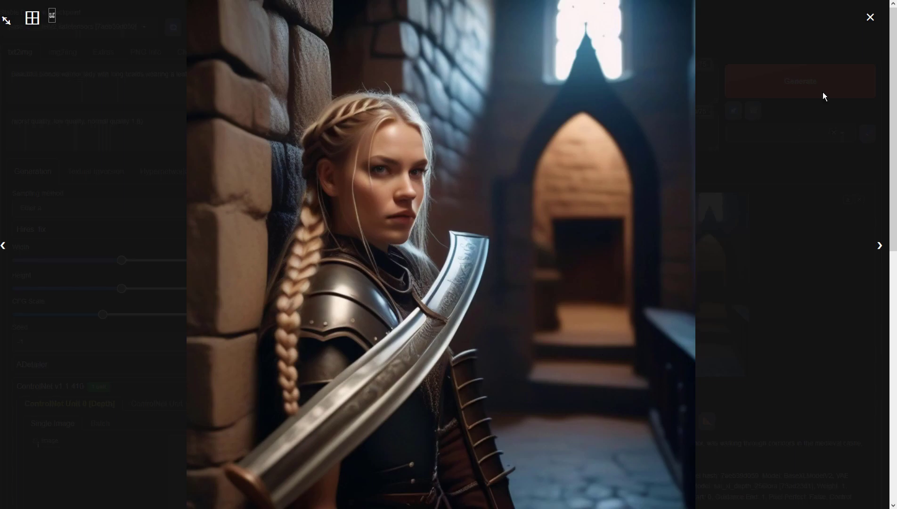
pyautogui.click(871, 17)
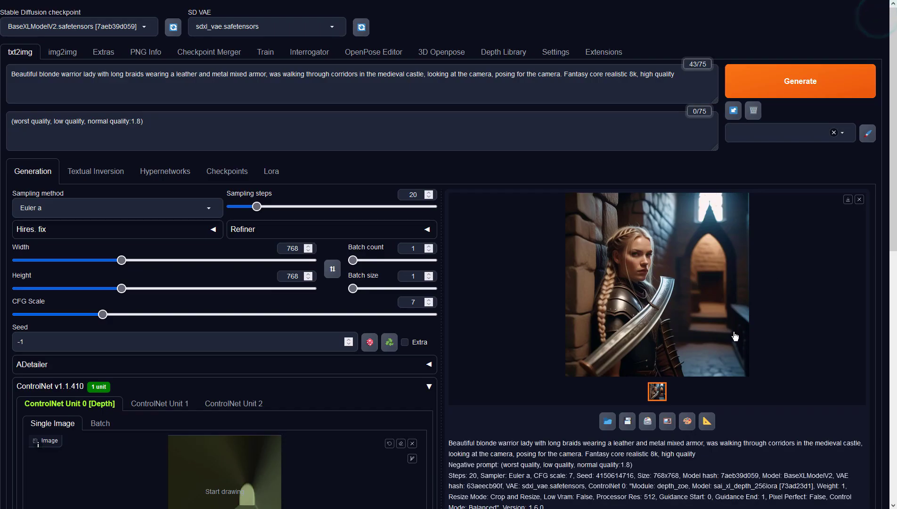
pyautogui.click(578, 260)
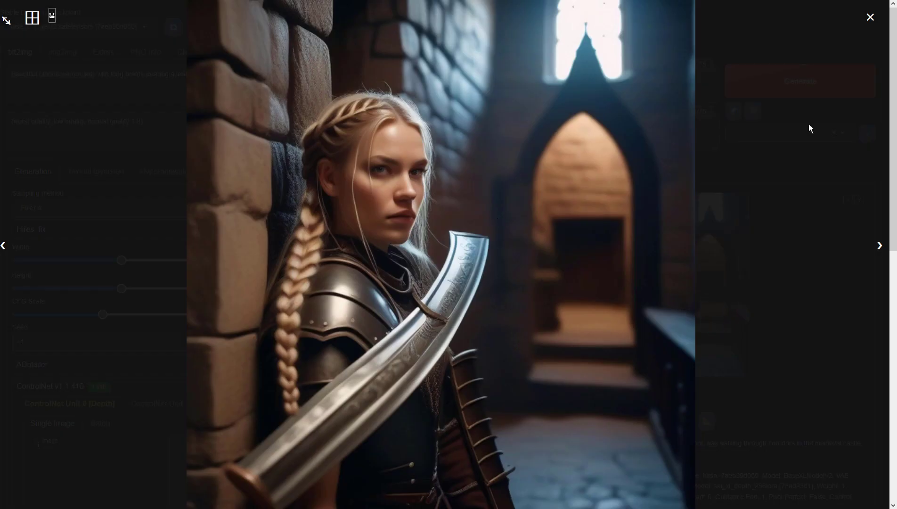
pyautogui.click(870, 17)
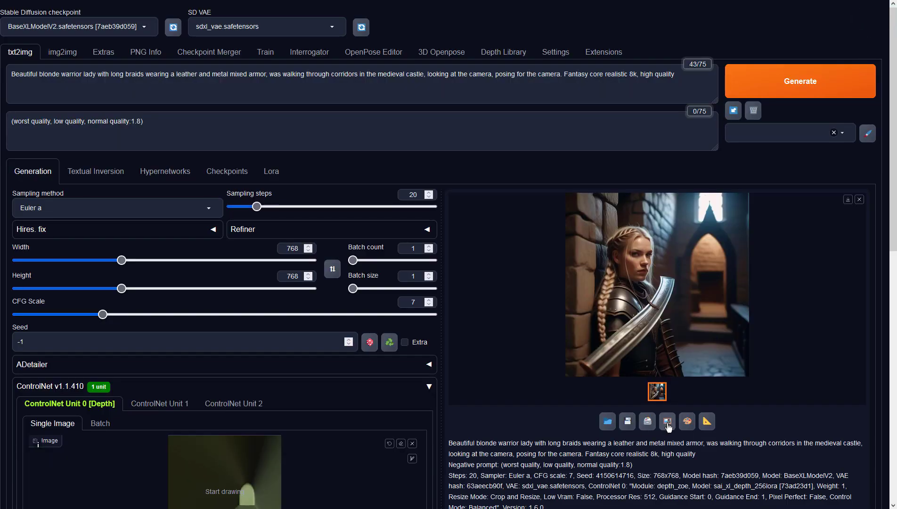
# Send the generated image with its prompts to img2img and try generating from it
pyautogui.click(646, 421)
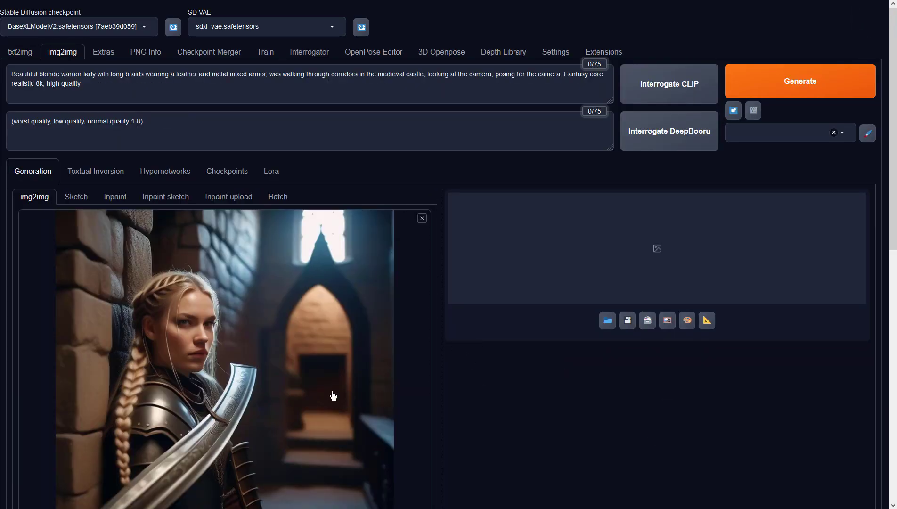
pyautogui.scroll(-4, 332, 392)
pyautogui.scroll(4, 699, 111)
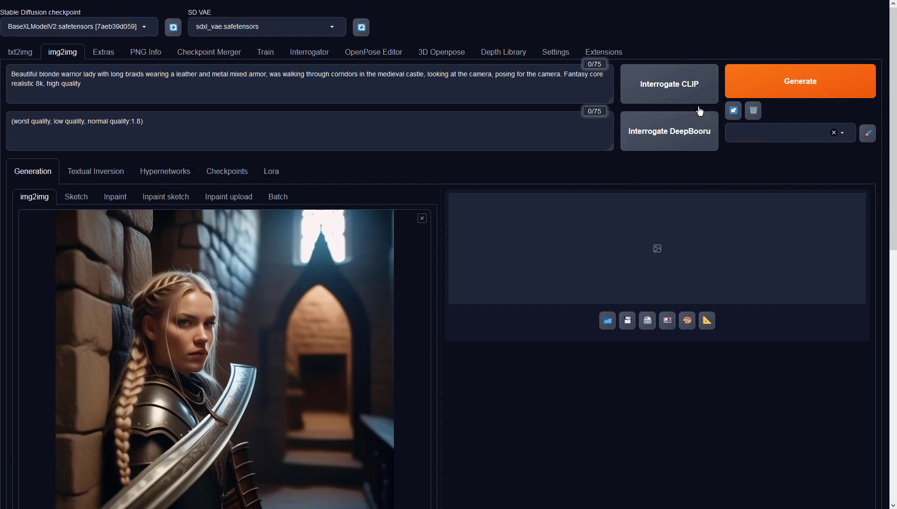
pyautogui.click(753, 68)
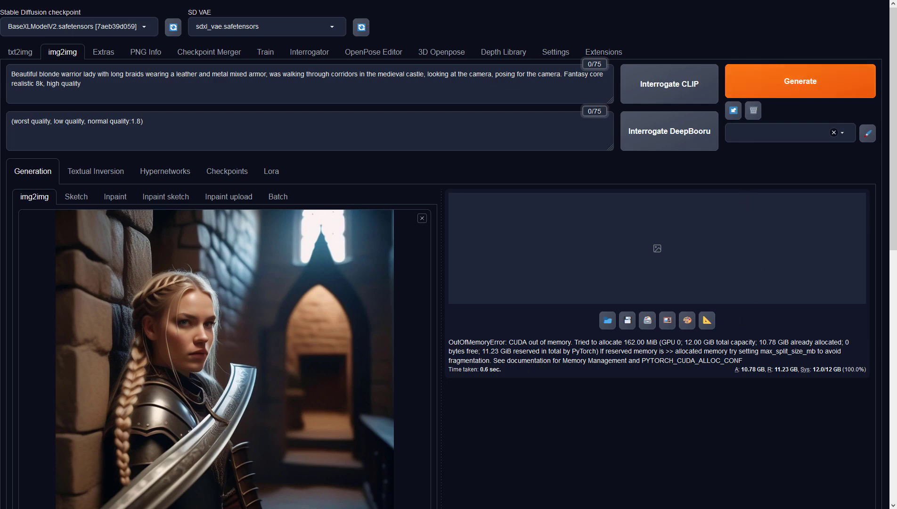
# Retry generating in img2img from the transferred image with the same prompts
pyautogui.tripleClick(107, 95)
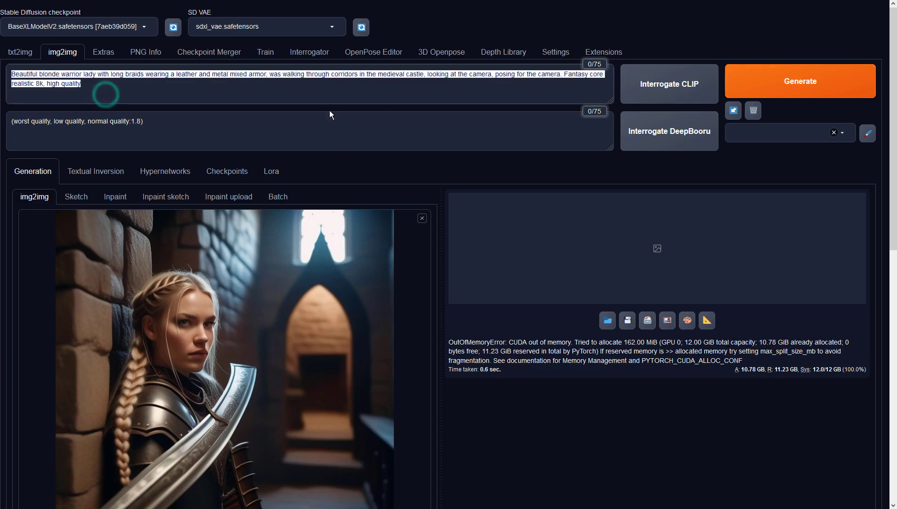
pyautogui.press('F5')
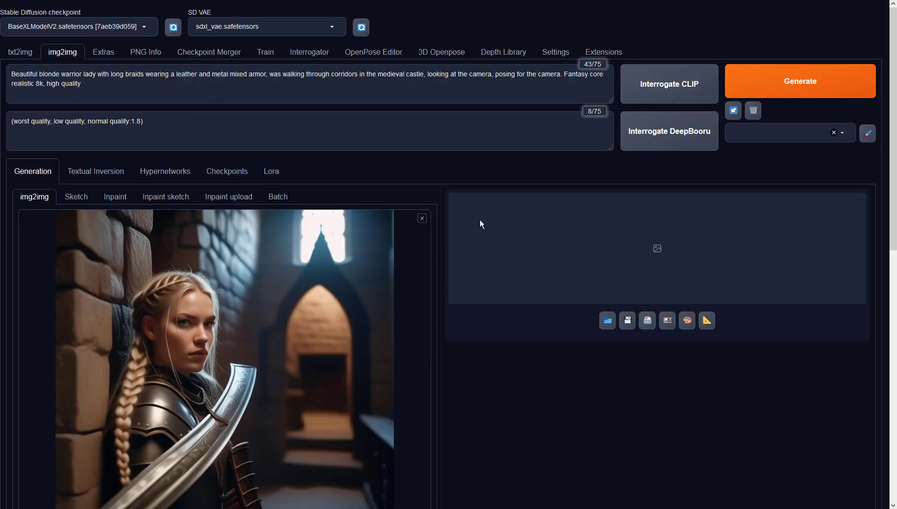
pyautogui.click(739, 79)
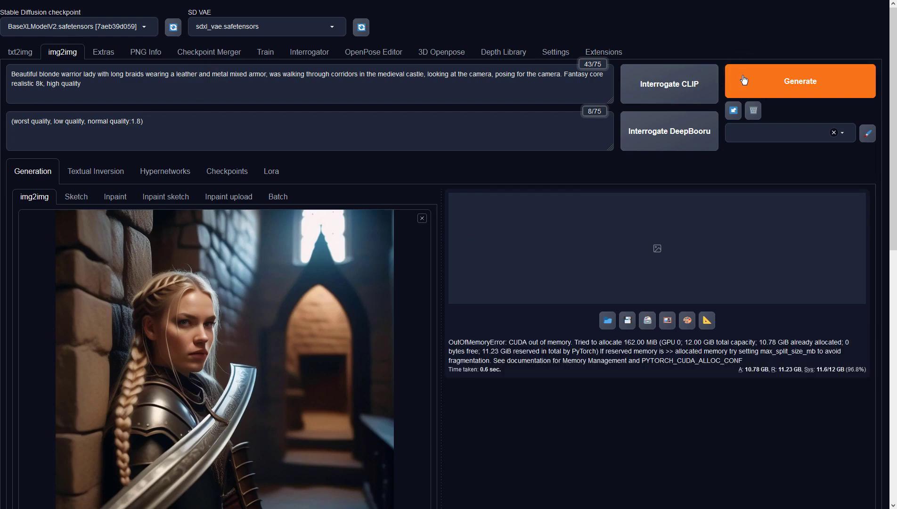
pyautogui.scroll(-1, 211, 55)
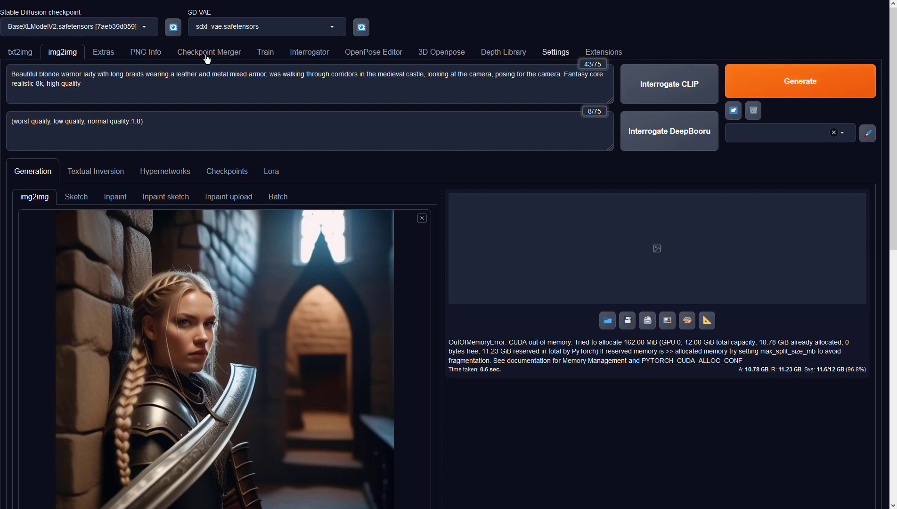
# Return to txt2img and preview the depth_zoe preprocessor on the tunnel render, using the Depth control type with model None
pyautogui.click(20, 52)
pyautogui.scroll(1, 471, 365)
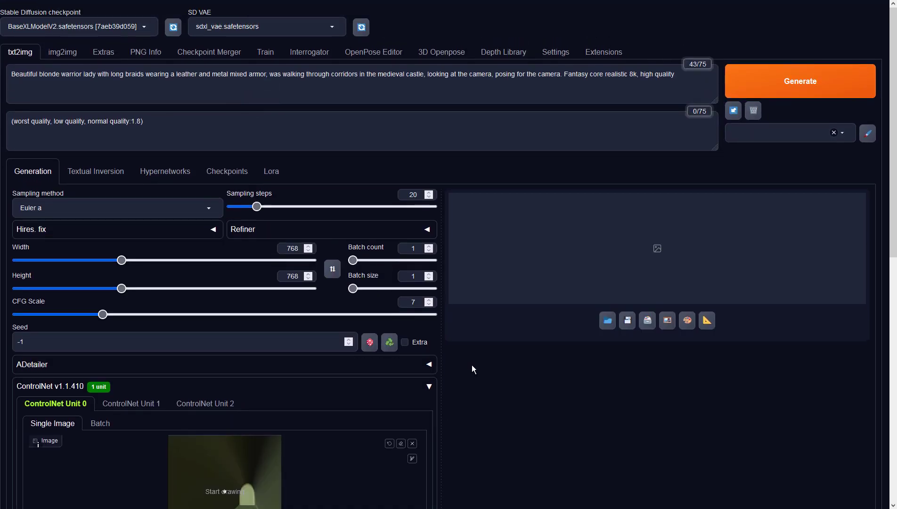
pyautogui.scroll(-5, 471, 364)
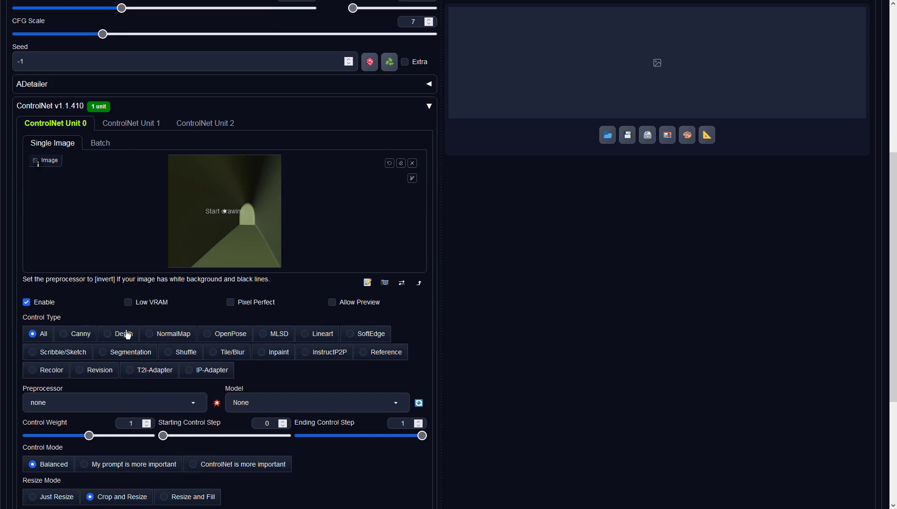
pyautogui.click(119, 333)
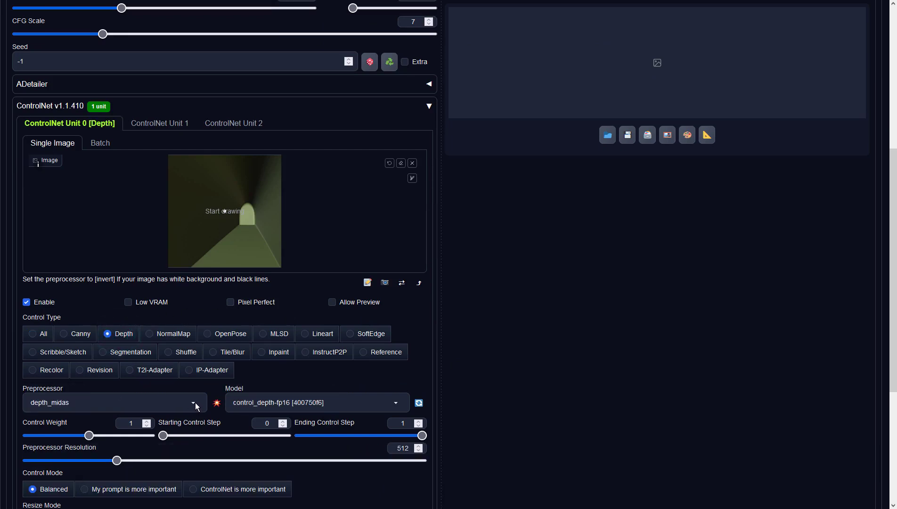
pyautogui.click(264, 403)
pyautogui.click(262, 340)
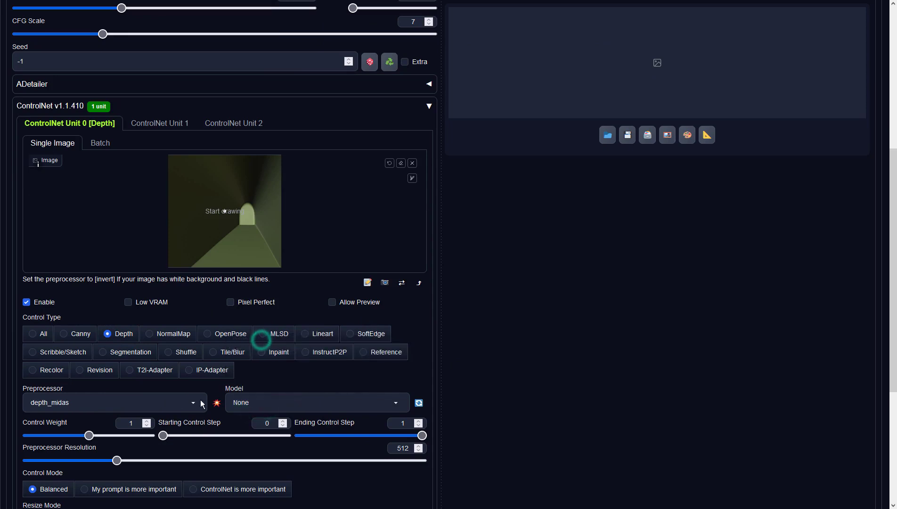
pyautogui.click(200, 402)
pyautogui.click(47, 386)
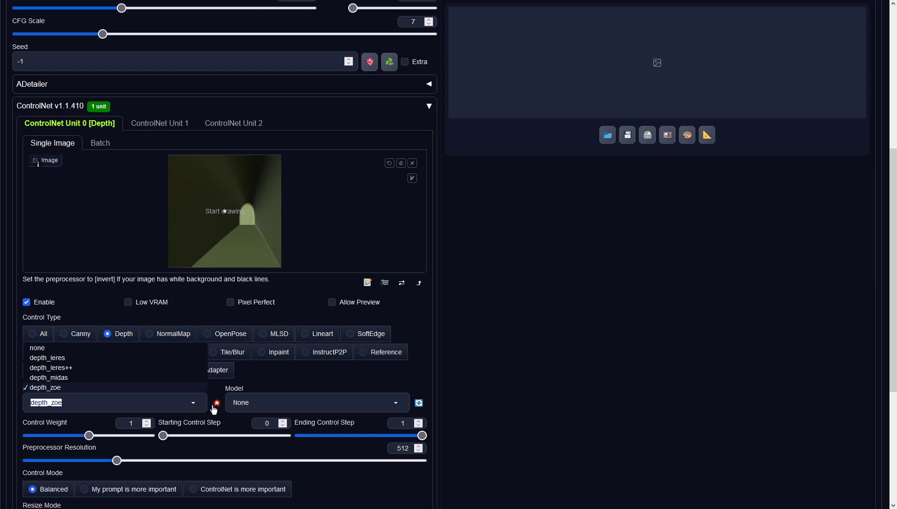
pyautogui.click(216, 403)
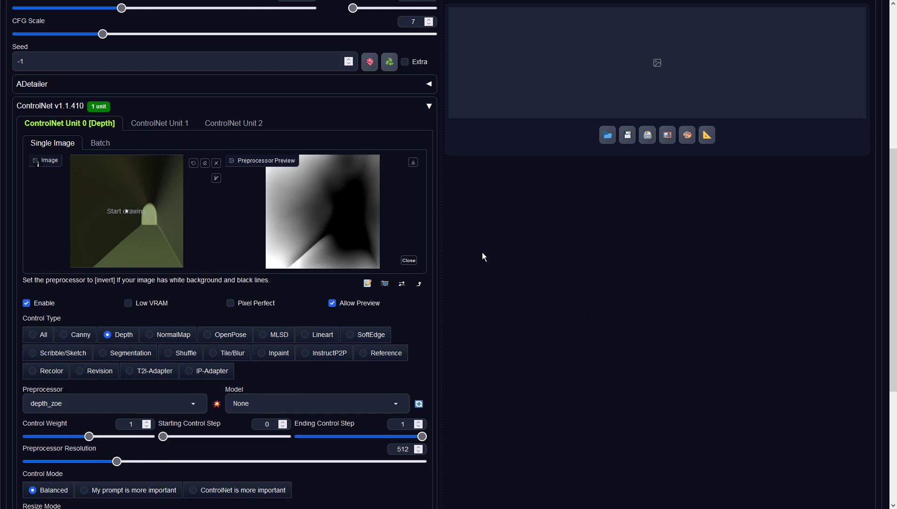
# Switch the ControlNet type to Canny and preview the canny preprocessor on the tunnel render
pyautogui.click(353, 222)
pyautogui.click(78, 335)
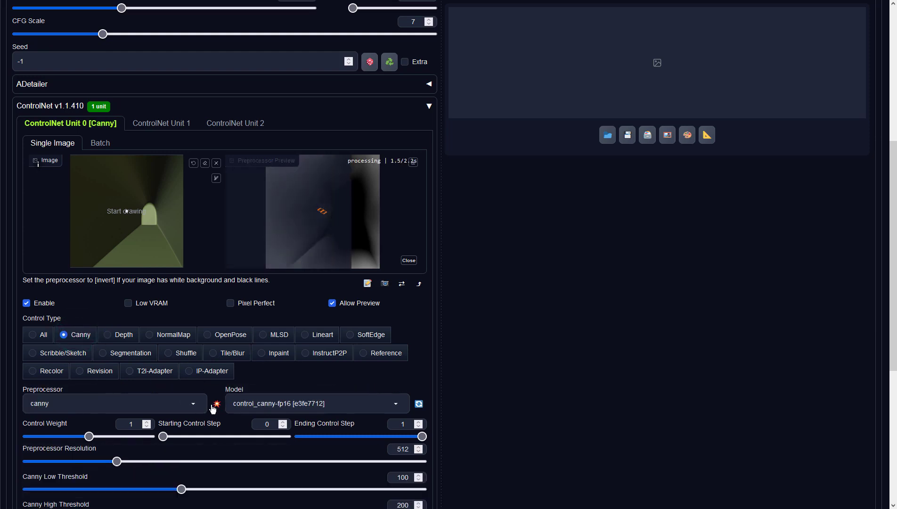
pyautogui.click(216, 405)
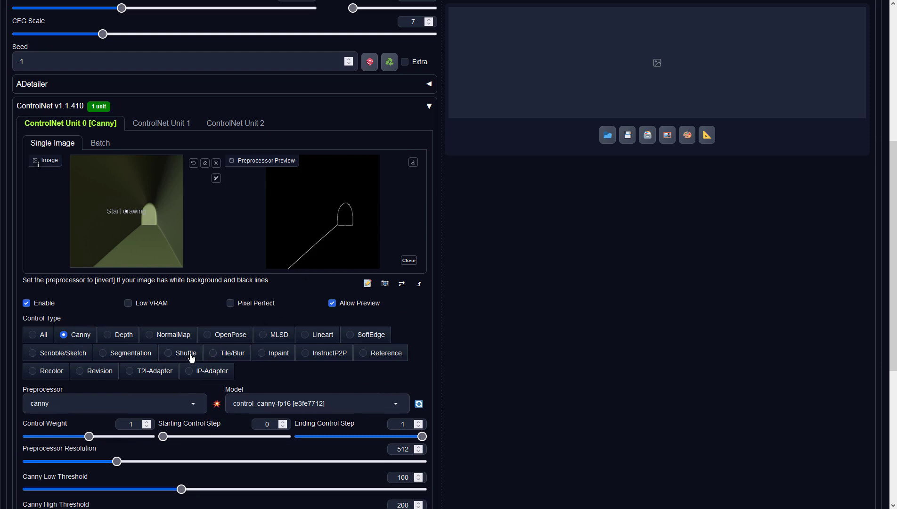
# Run the NormalMap control type's normal_bae preprocessor on the tunnel render and use the resulting normal map as the ControlNet input image
pyautogui.click(182, 337)
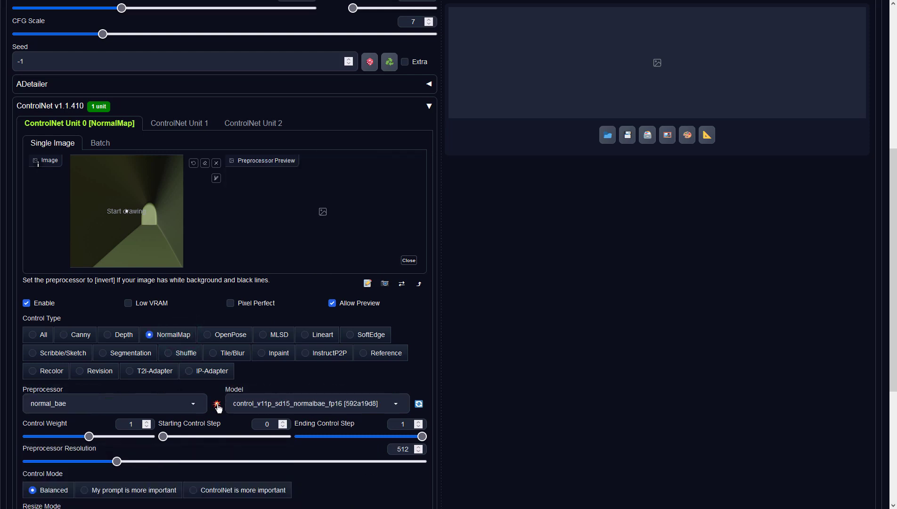
pyautogui.click(217, 403)
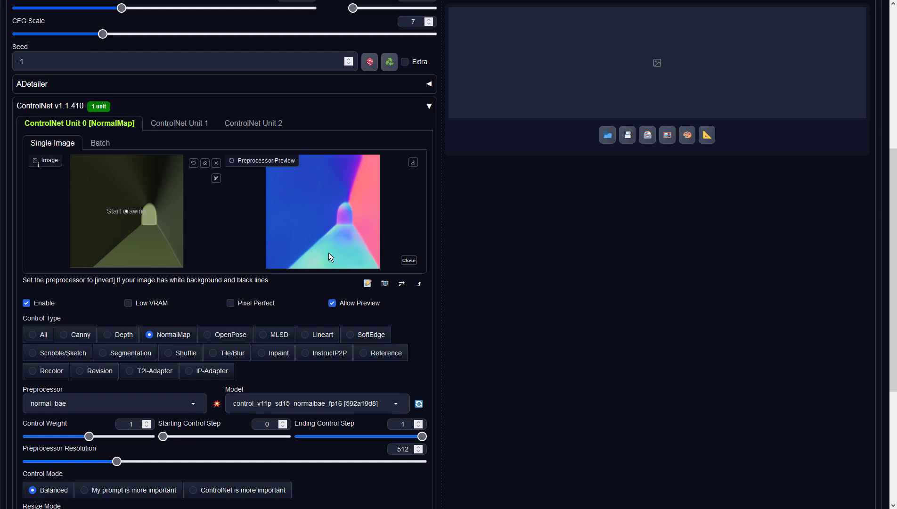
pyautogui.click(270, 406)
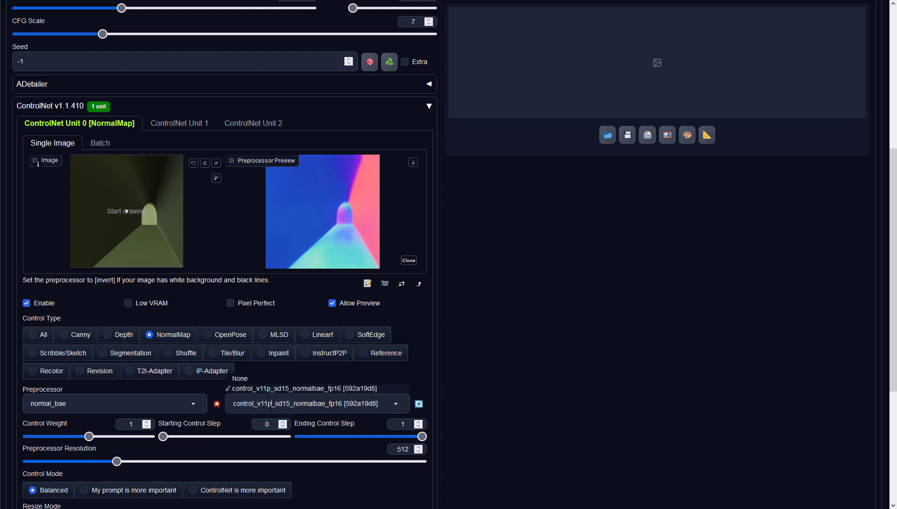
pyautogui.click(536, 368)
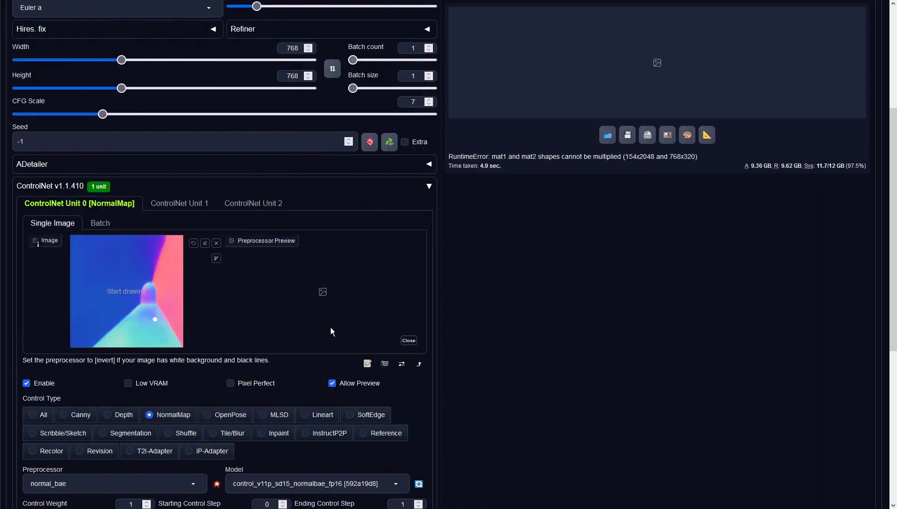
# Set ControlNet to the Depth type with preprocessor none and the sai_xl_depth_256lora model
pyautogui.click(121, 415)
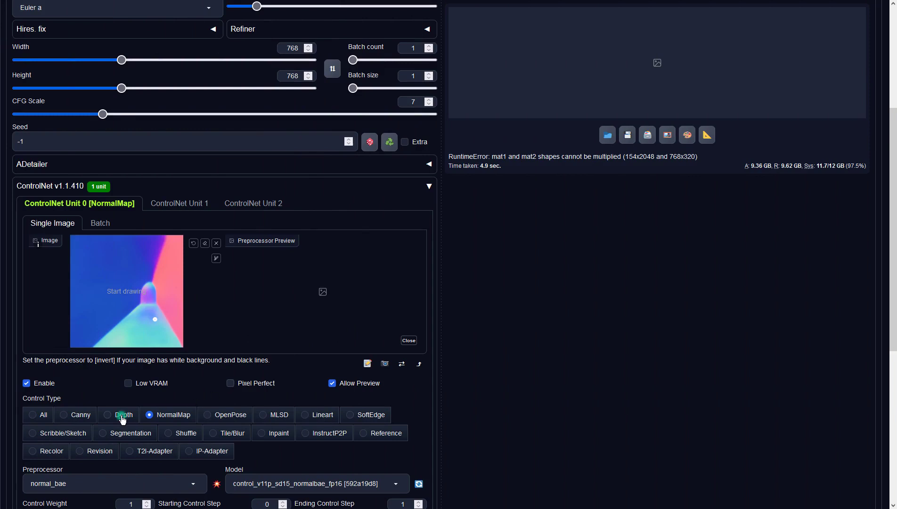
pyautogui.click(195, 484)
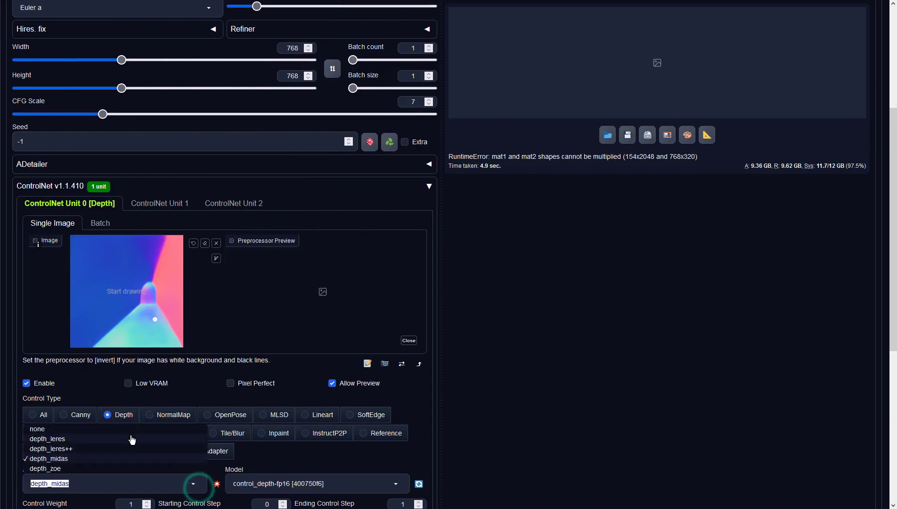
pyautogui.click(121, 429)
pyautogui.click(395, 483)
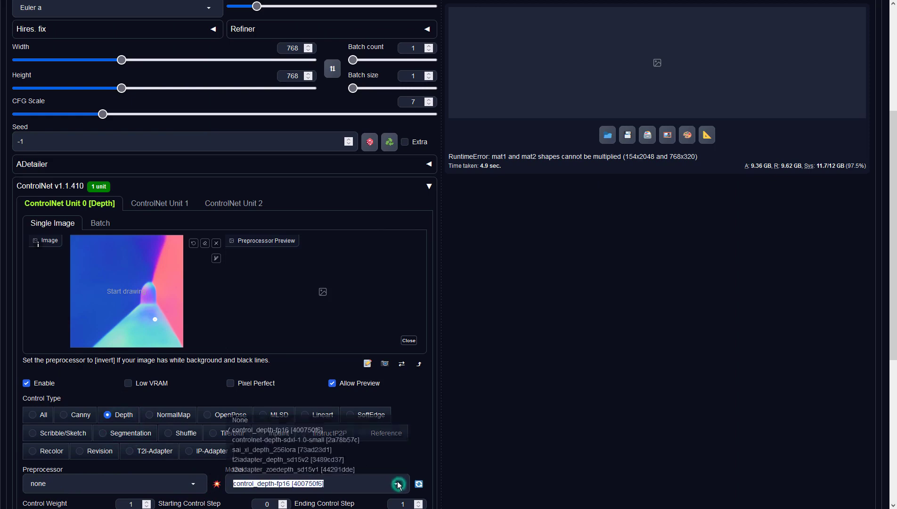
pyautogui.click(289, 449)
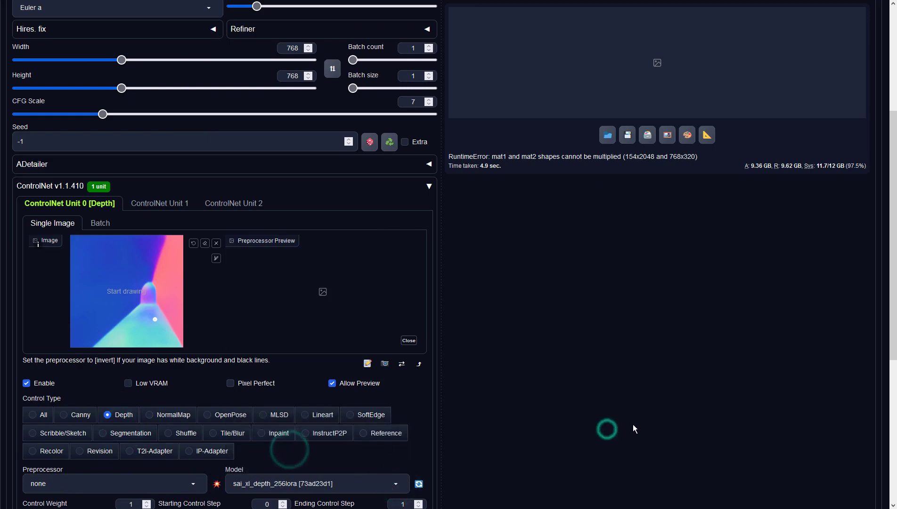
# Generate an image with the normal map as ControlNet depth input and view it enlarged
pyautogui.scroll(4, 632, 426)
pyautogui.click(763, 81)
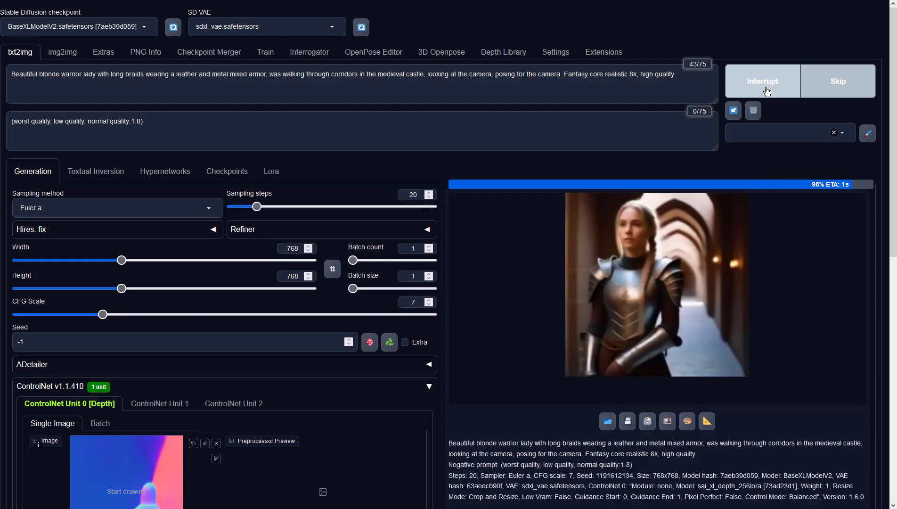
pyautogui.click(711, 305)
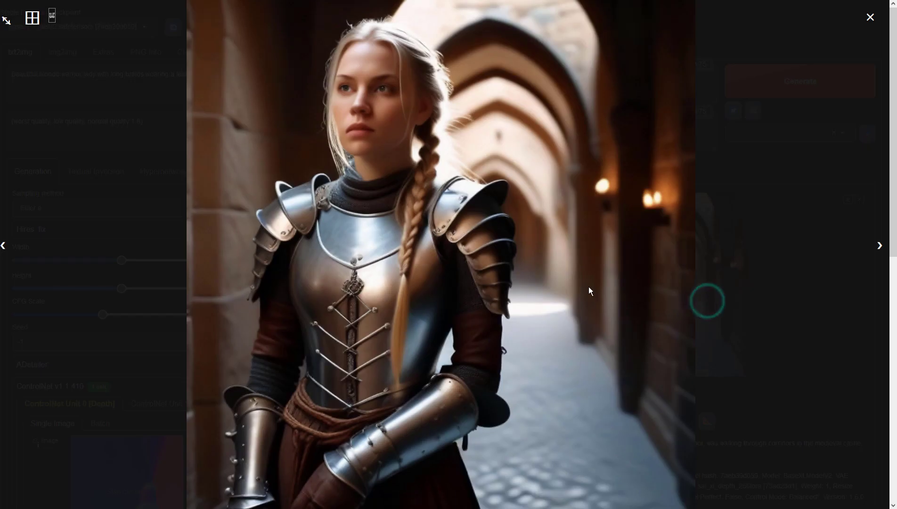
pyautogui.click(870, 17)
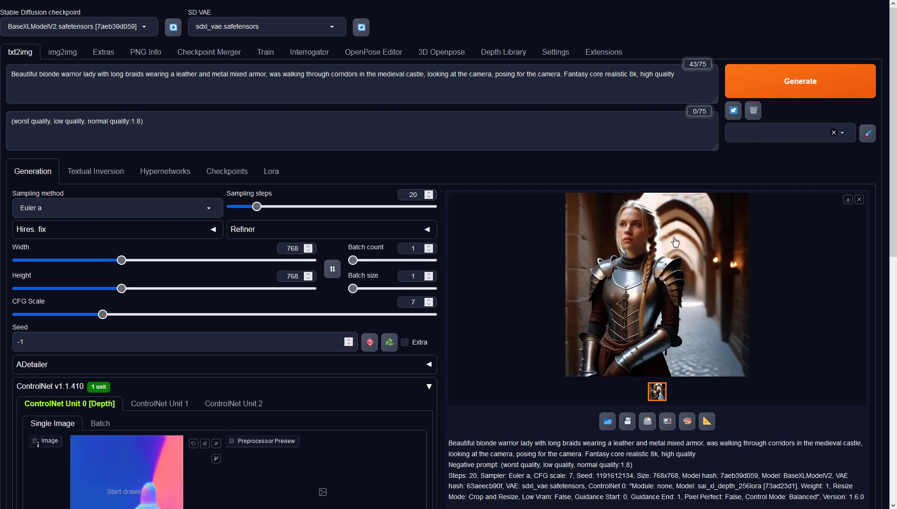
# Generate a second variation from the normal map with unchanged settings and view it at full size
pyautogui.scroll(-3, 637, 261)
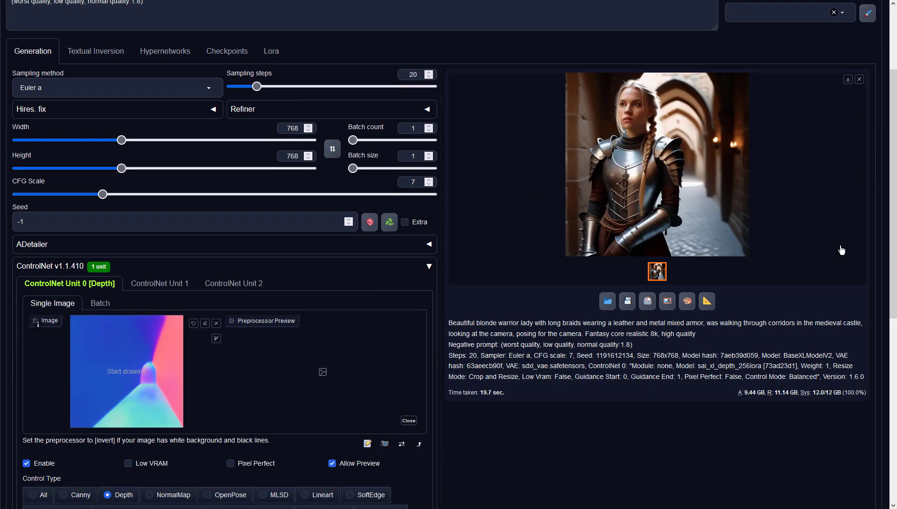
pyautogui.scroll(3, 841, 250)
pyautogui.click(817, 84)
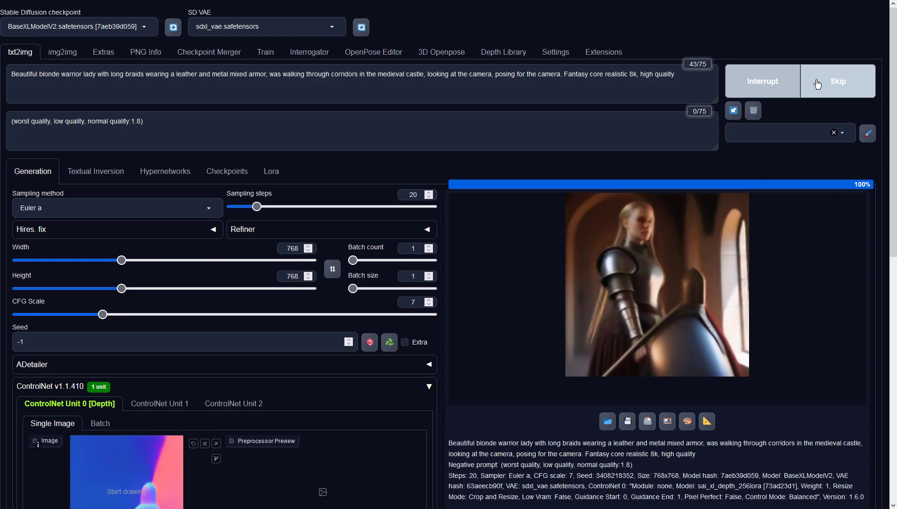
pyautogui.click(720, 319)
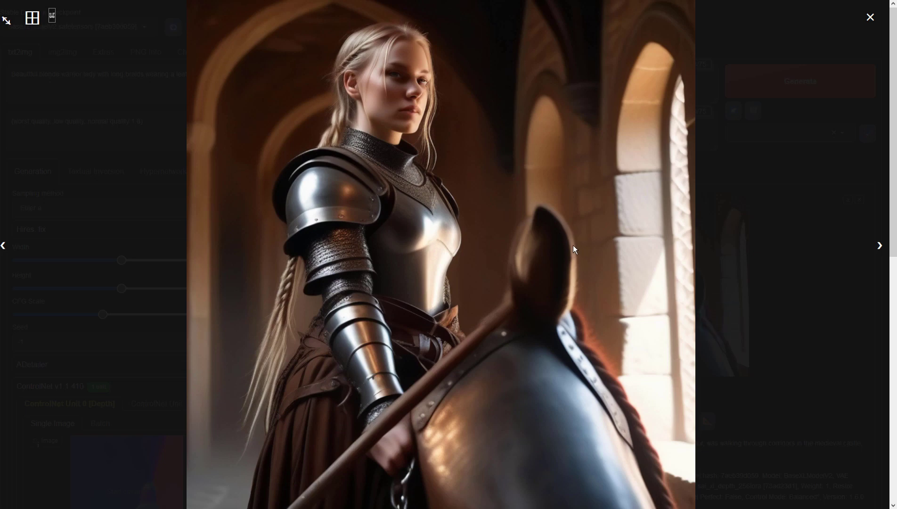
pyautogui.click(805, 208)
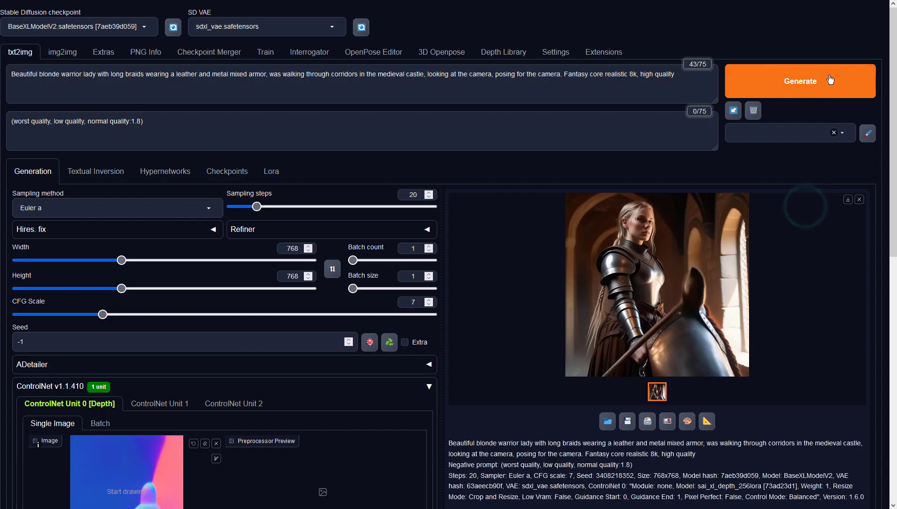
# Change the sampling method to DPM++ 2M, generate a new image, and examine it enlarged
pyautogui.click(203, 205)
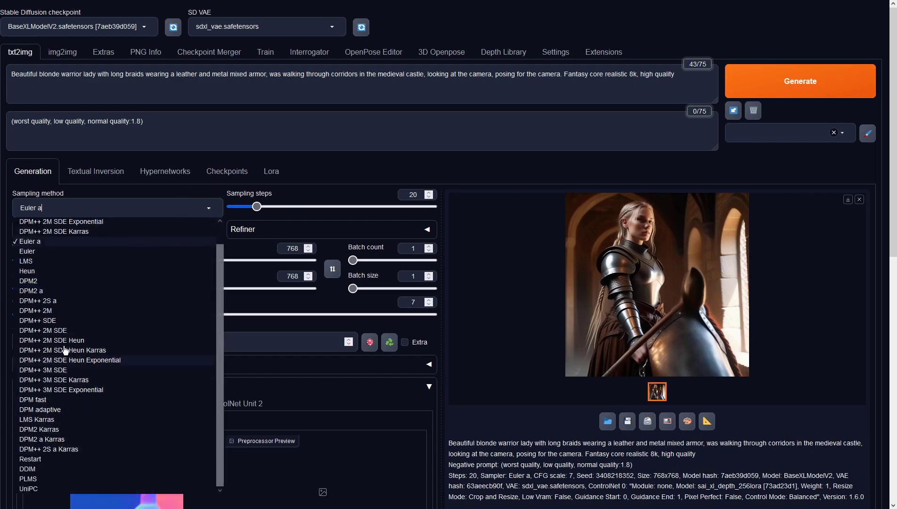
pyautogui.click(66, 311)
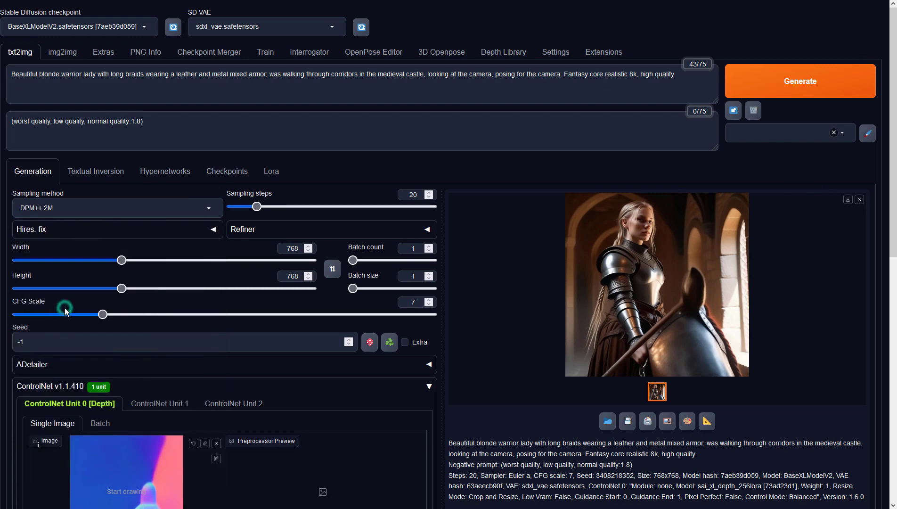
pyautogui.click(841, 94)
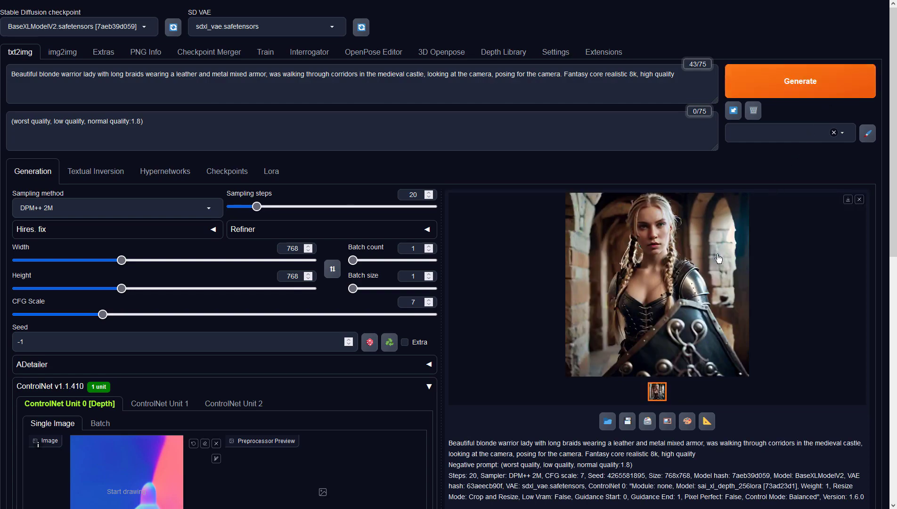
pyautogui.click(692, 281)
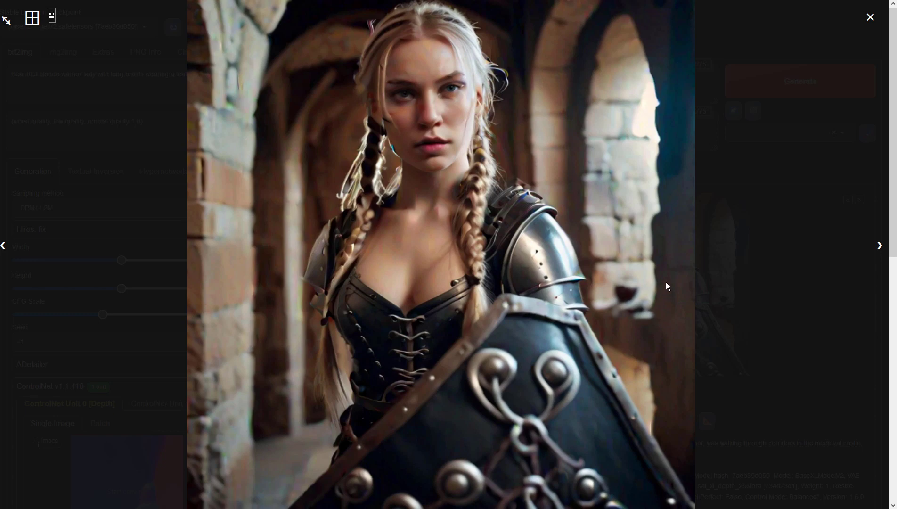
pyautogui.click(870, 17)
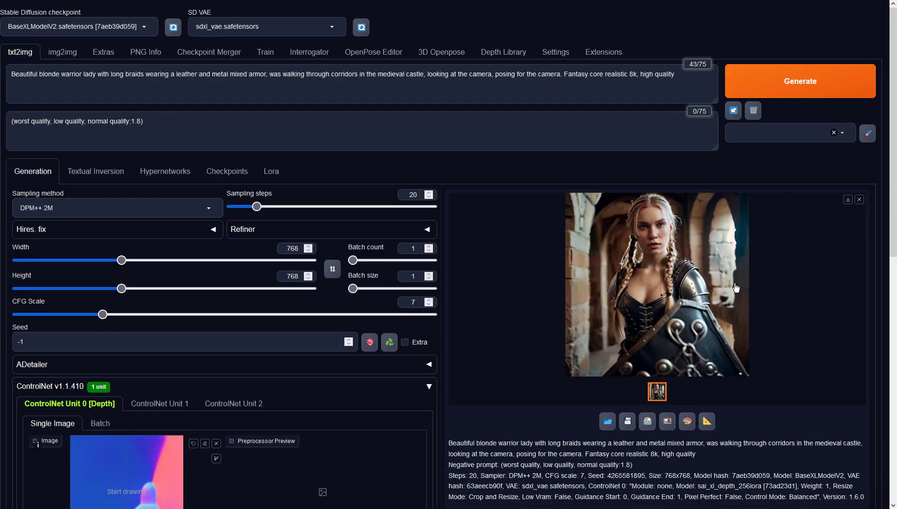
# Send the DPM++ 2M image with its prompts to img2img, generate a refined version, and view it enlarged
pyautogui.click(669, 420)
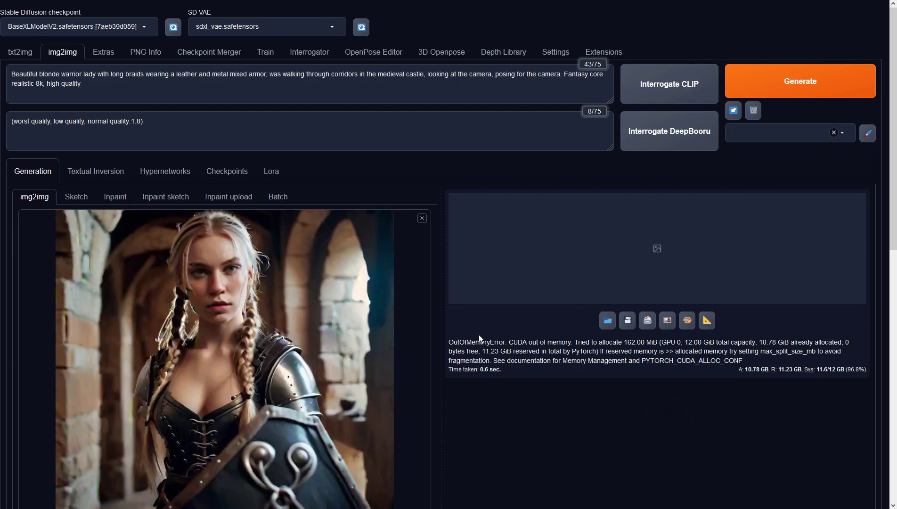
pyautogui.click(799, 80)
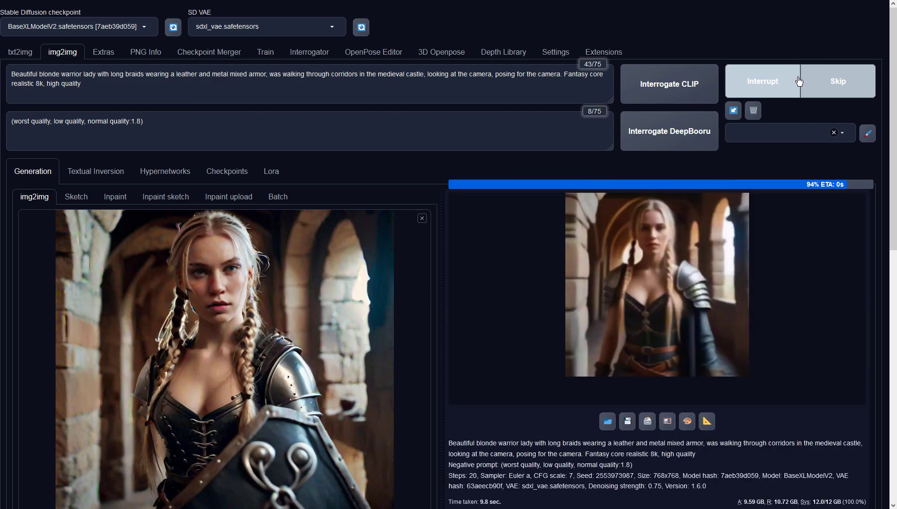
pyautogui.click(699, 282)
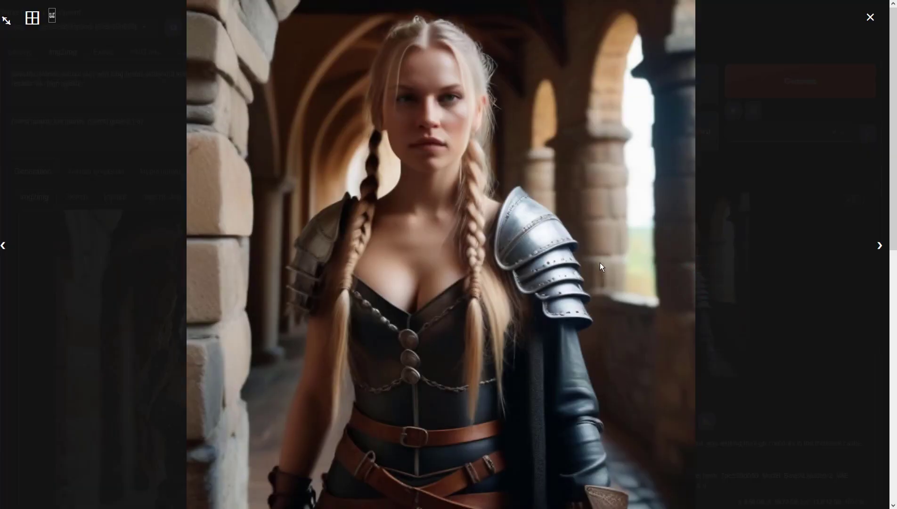
# Set the img2img denoising strength to 0.9, generate a new version, and view it enlarged
pyautogui.click(870, 17)
pyautogui.scroll(-4, 335, 349)
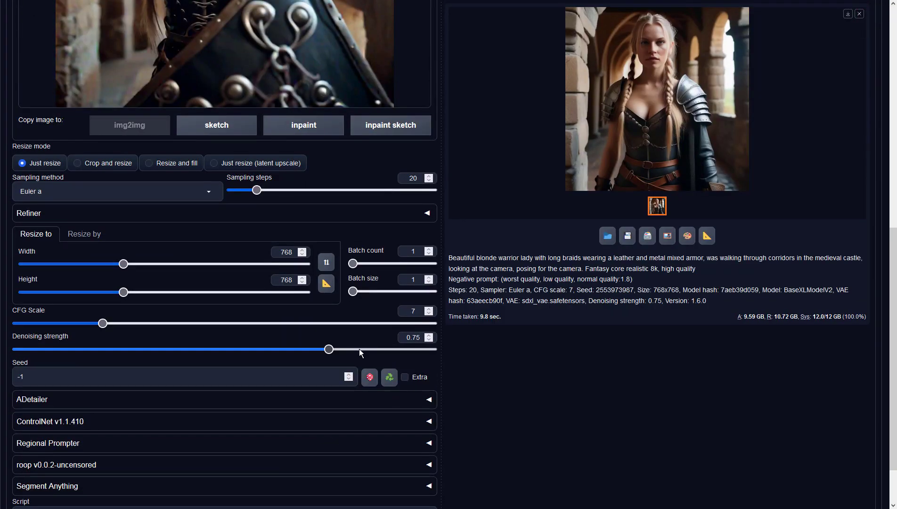
pyautogui.moveTo(331, 348); pyautogui.dragTo(394, 353)
pyautogui.scroll(10, 408, 347)
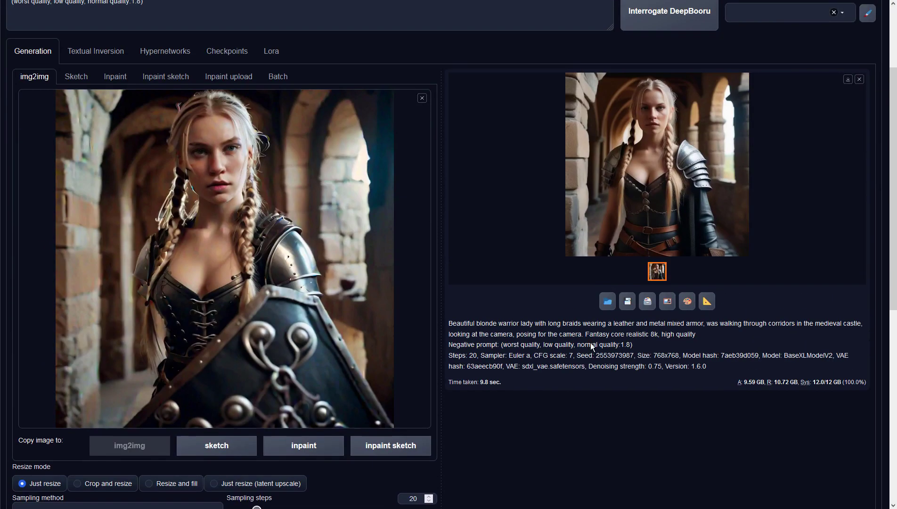
pyautogui.click(779, 91)
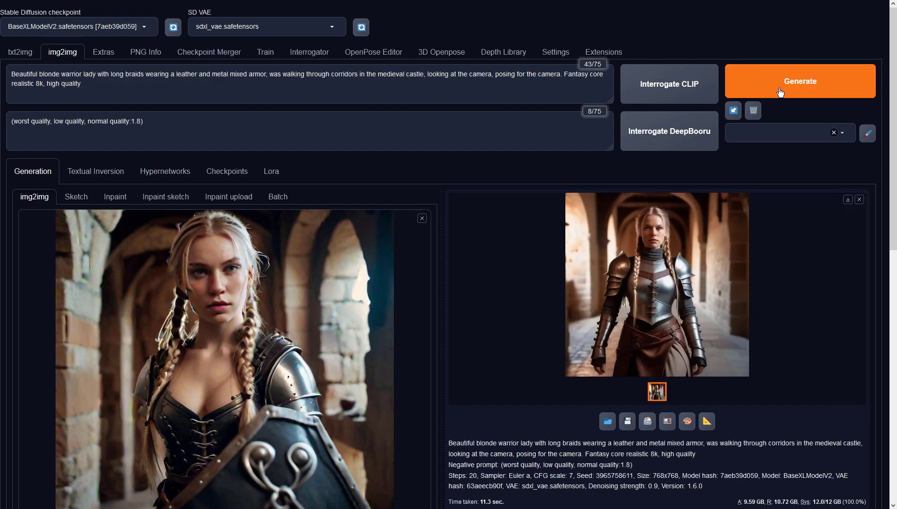
pyautogui.click(698, 279)
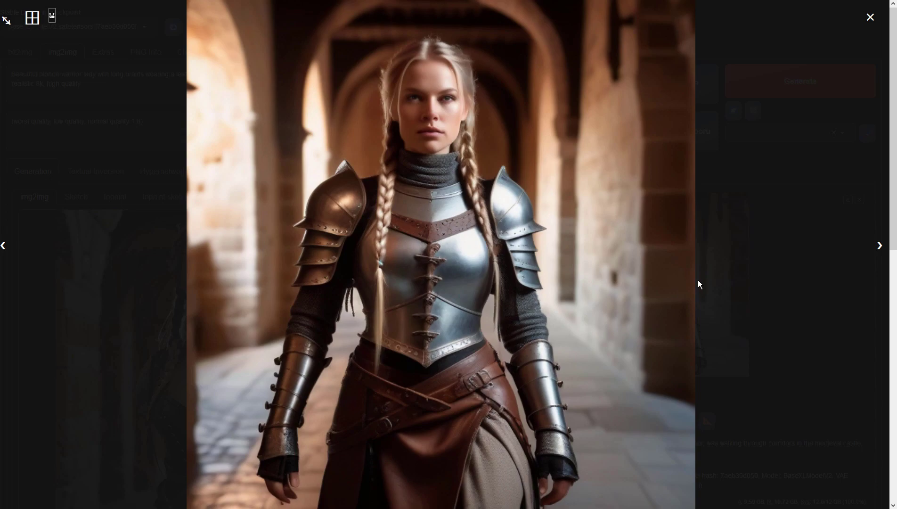
pyautogui.click(868, 18)
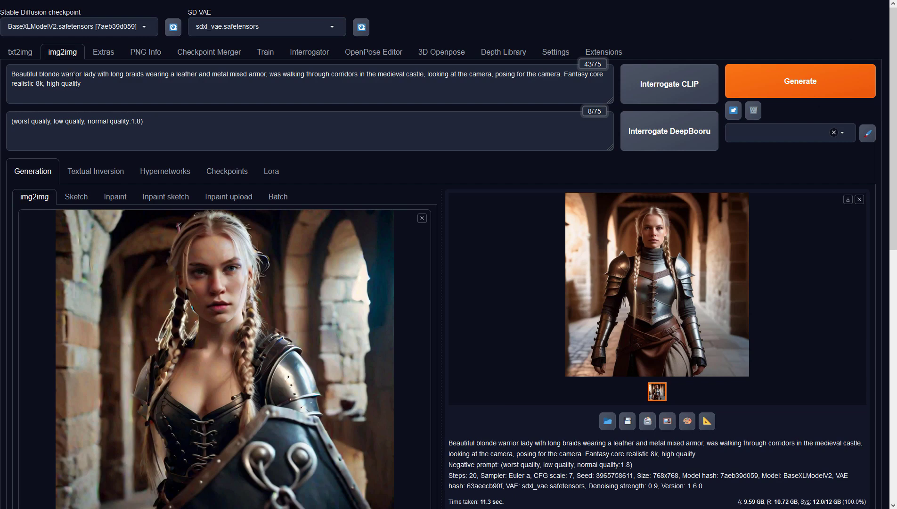
# Add "holding a shield," after "long braids" in the img2img prompt, generate the image, and view it enlarged
pyautogui.click(148, 74)
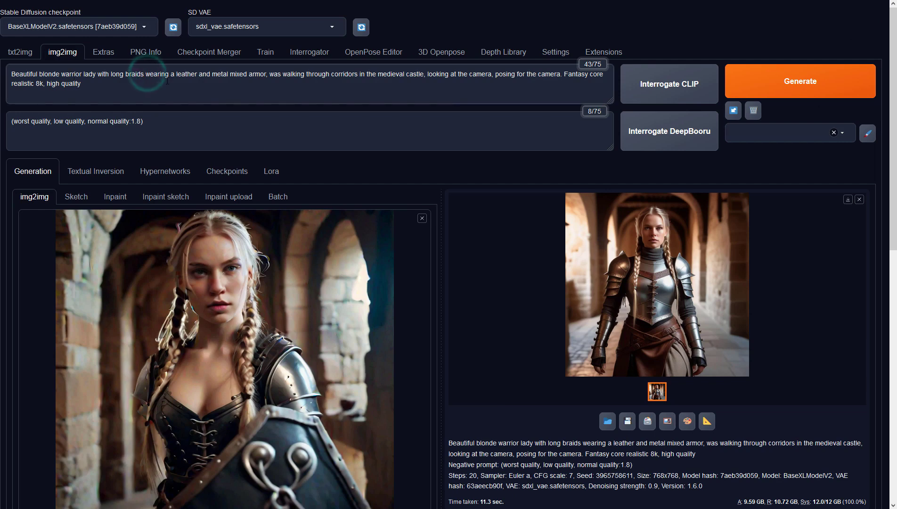
pyautogui.write('holding a shield,')
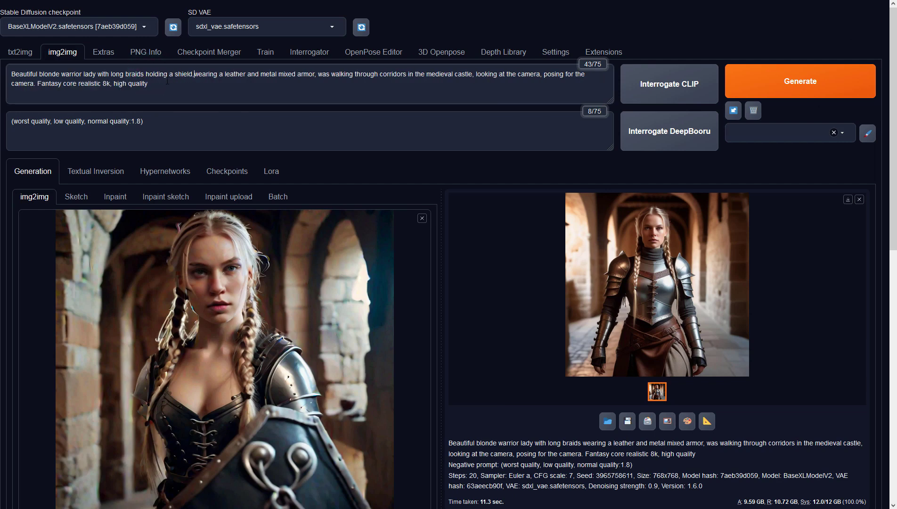
pyautogui.click(797, 84)
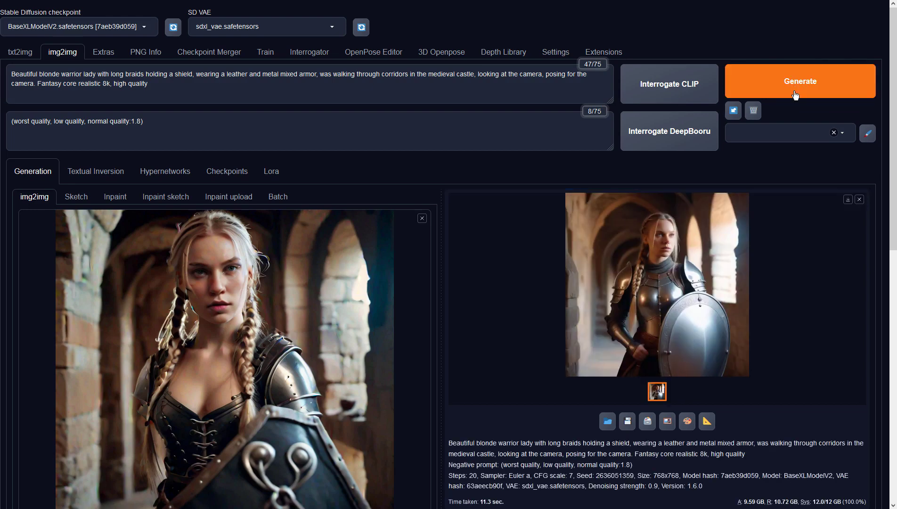
pyautogui.click(725, 264)
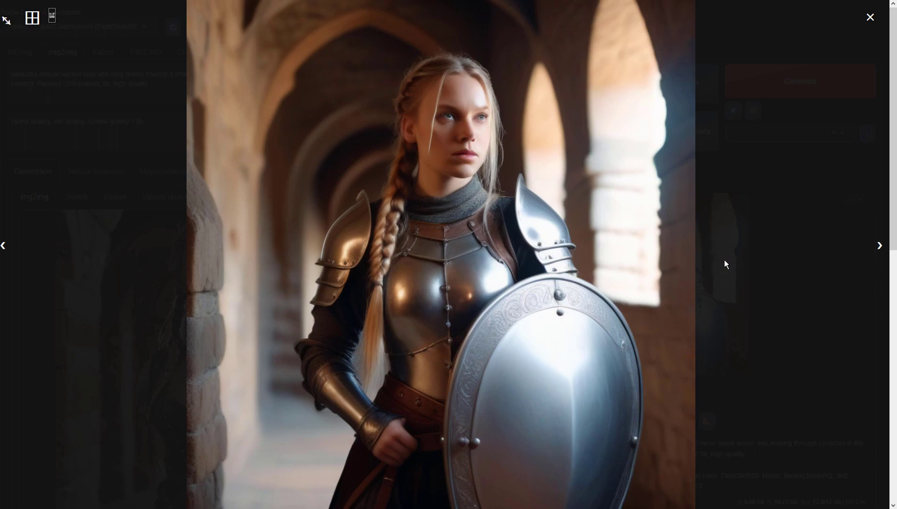
pyautogui.click(870, 17)
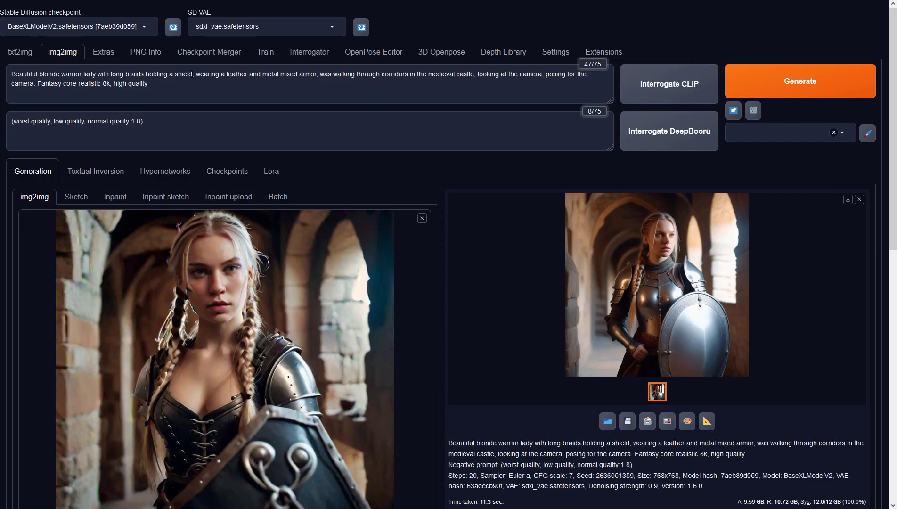
# Insert "and a sword" after "holding a shield" in the prompt, generate the image, and view it enlarged
pyautogui.click(218, 74)
pyautogui.write('and a sw')
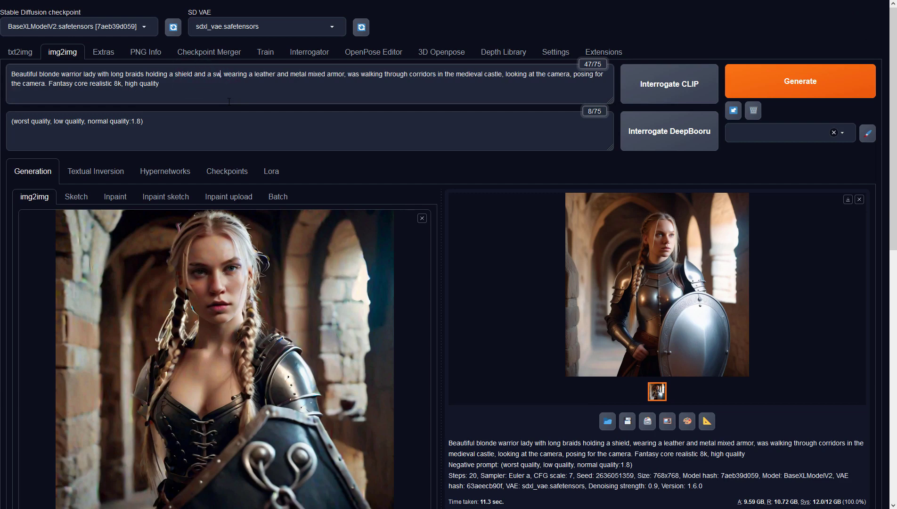
pyautogui.write('ord')
pyautogui.hotkey('ctrl', 'Return')
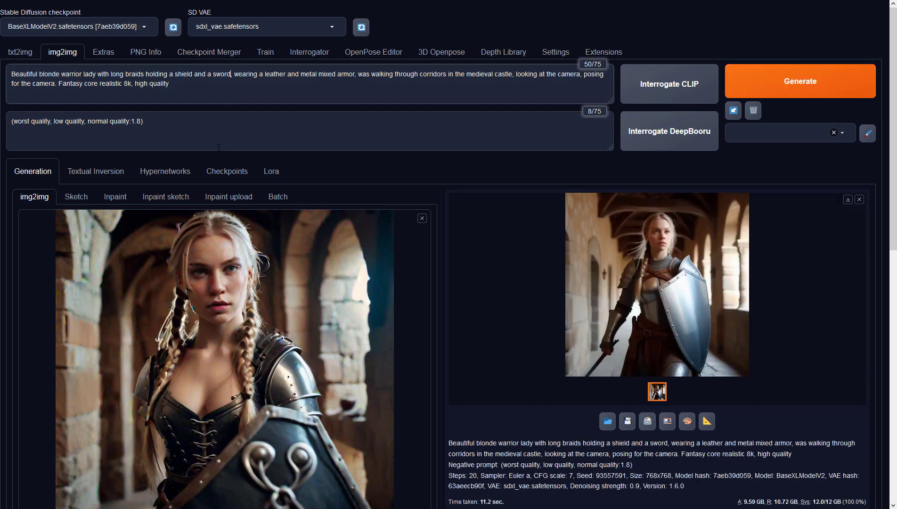
pyautogui.click(593, 316)
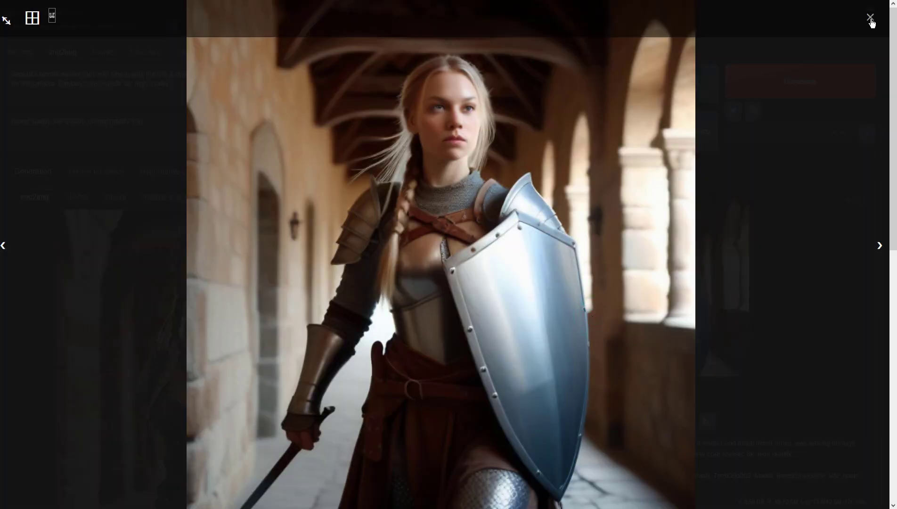
pyautogui.click(593, 316)
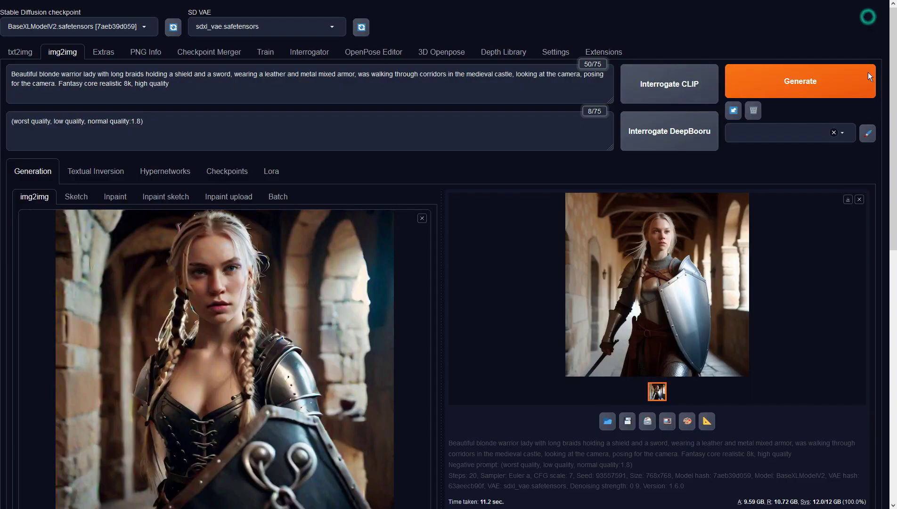
# Use the sword-and-shield result as img2img input, add "wearing a helmet," to the prompt, and generate and view the new image
pyautogui.click(666, 421)
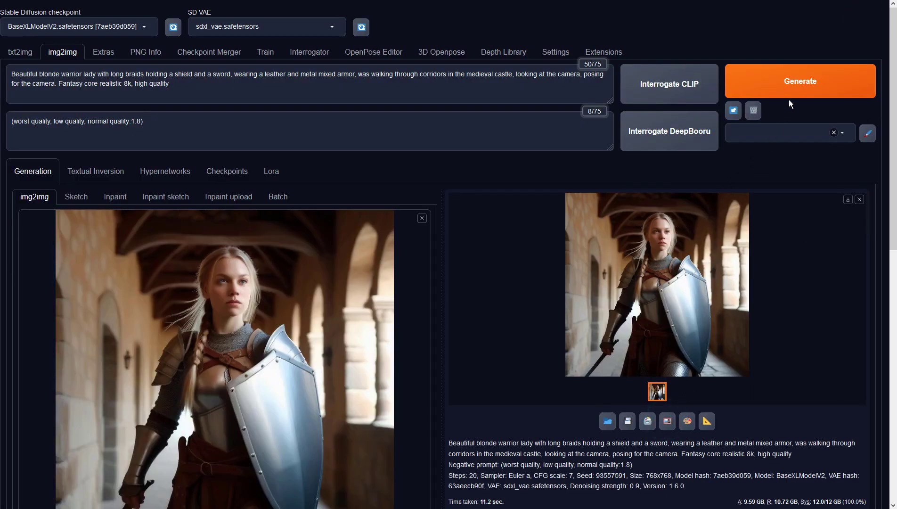
pyautogui.click(234, 74)
pyautogui.write('wearing')
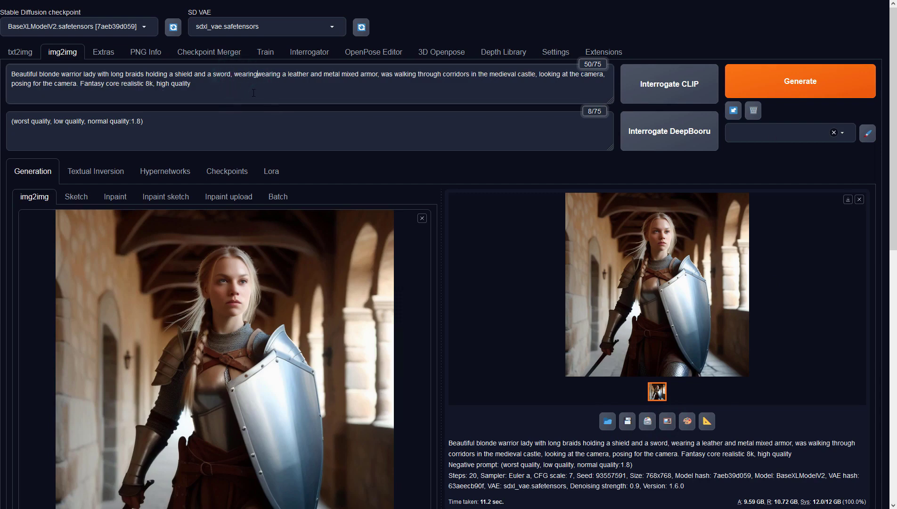
pyautogui.write(' a helmet,')
pyautogui.hotkey('ctrl', 'Return')
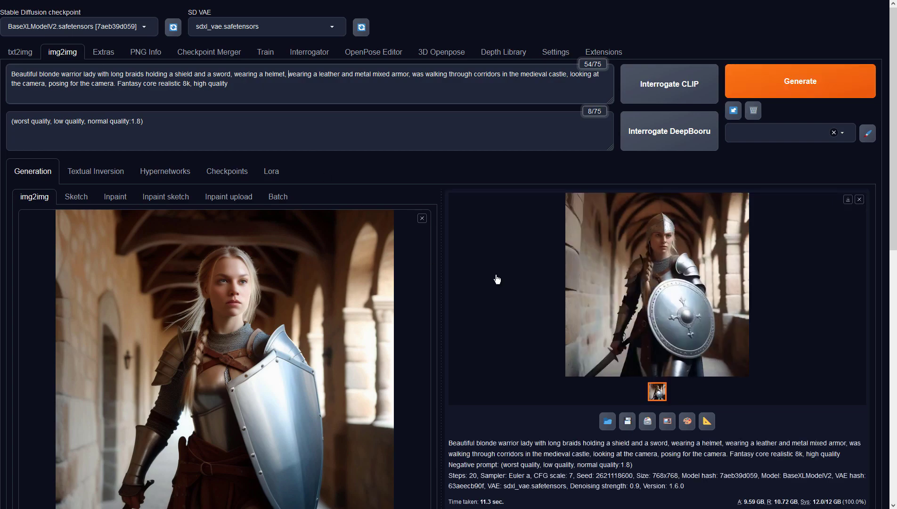
pyautogui.click(644, 274)
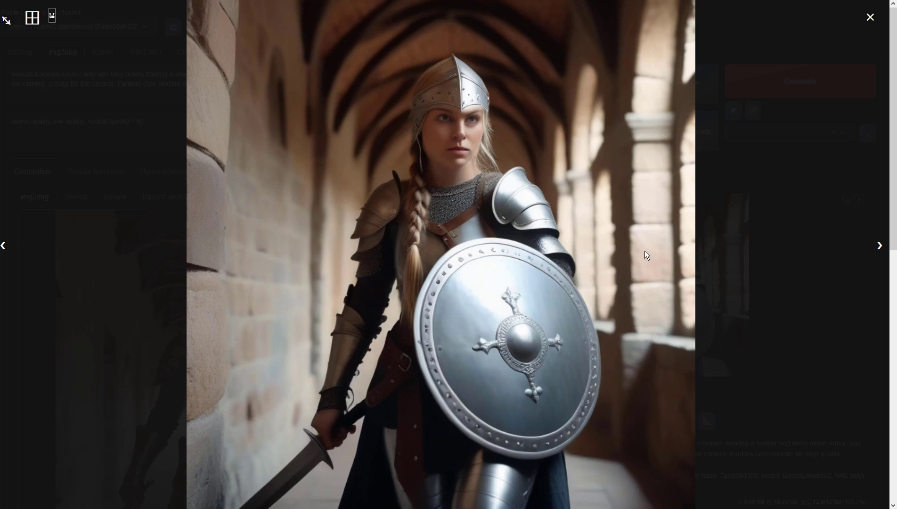
pyautogui.click(647, 254)
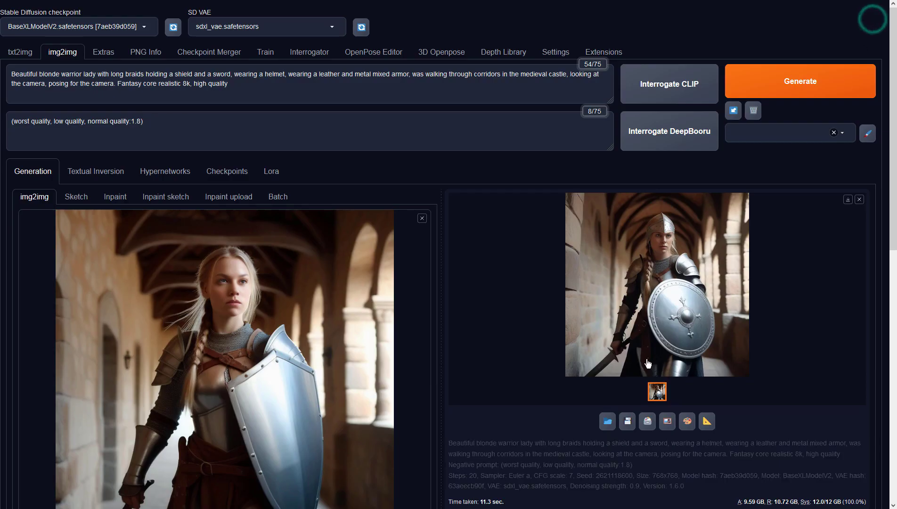
# Use the helmet image as img2img input, replace "warrior lady" with "angel with wings," in the prompt, and generate two variations
pyautogui.click(661, 421)
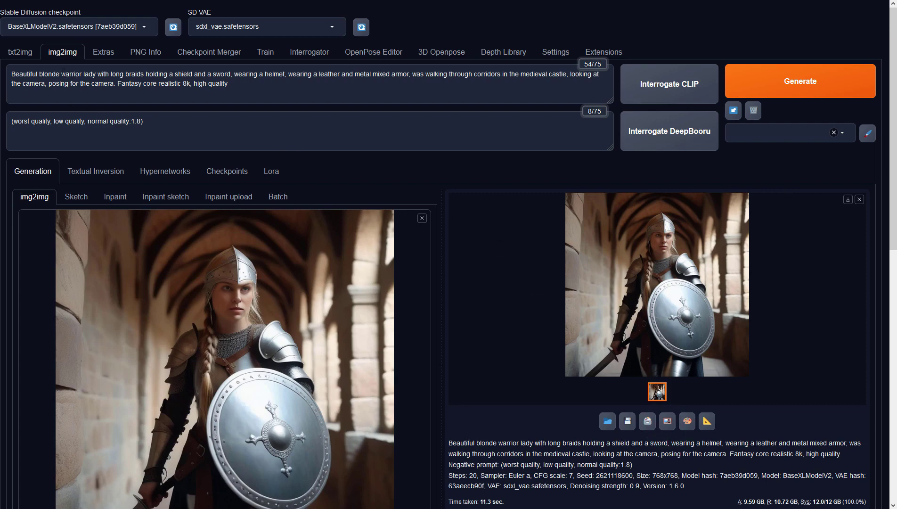
pyautogui.moveTo(62, 74); pyautogui.dragTo(97, 74)
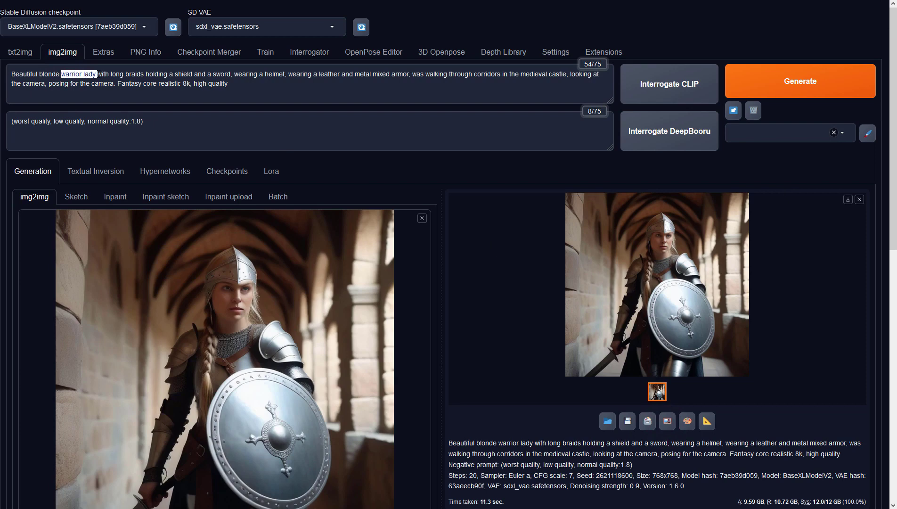
pyautogui.write('angel with ')
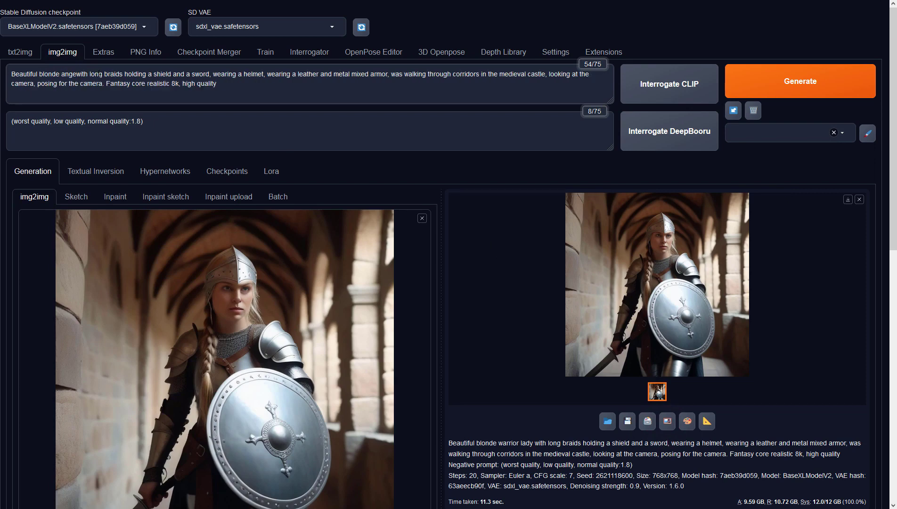
pyautogui.write('wings,')
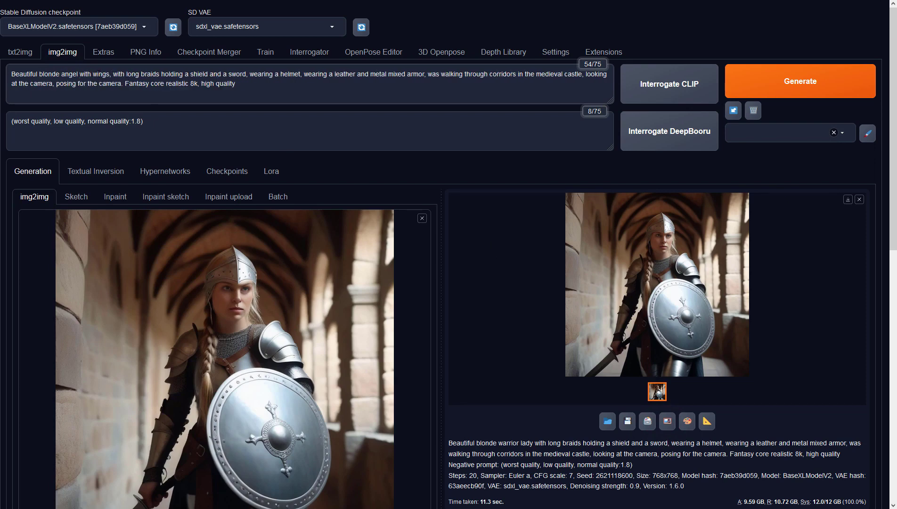
pyautogui.hotkey('ctrl', 'Return')
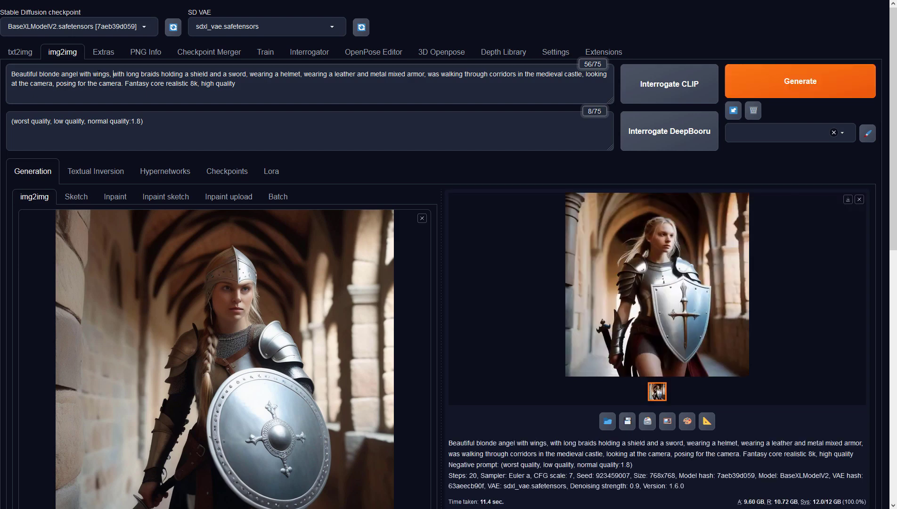
pyautogui.click(609, 255)
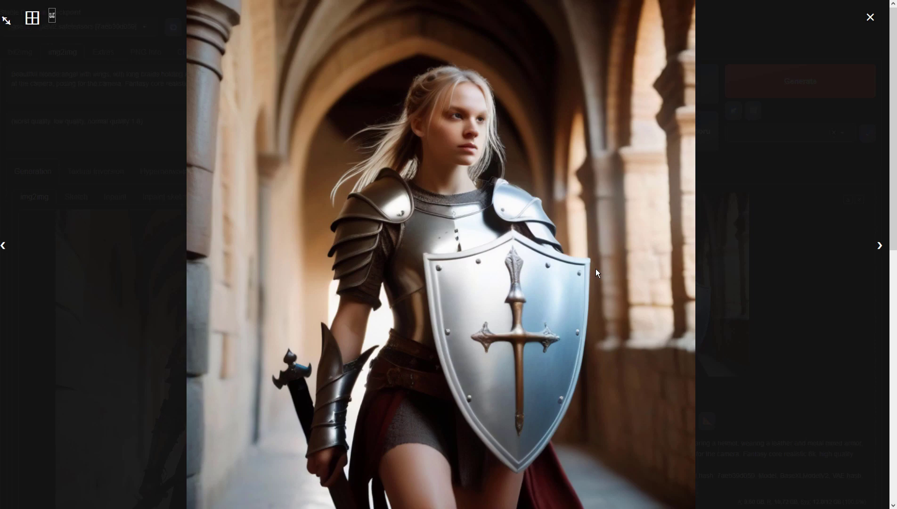
pyautogui.click(870, 18)
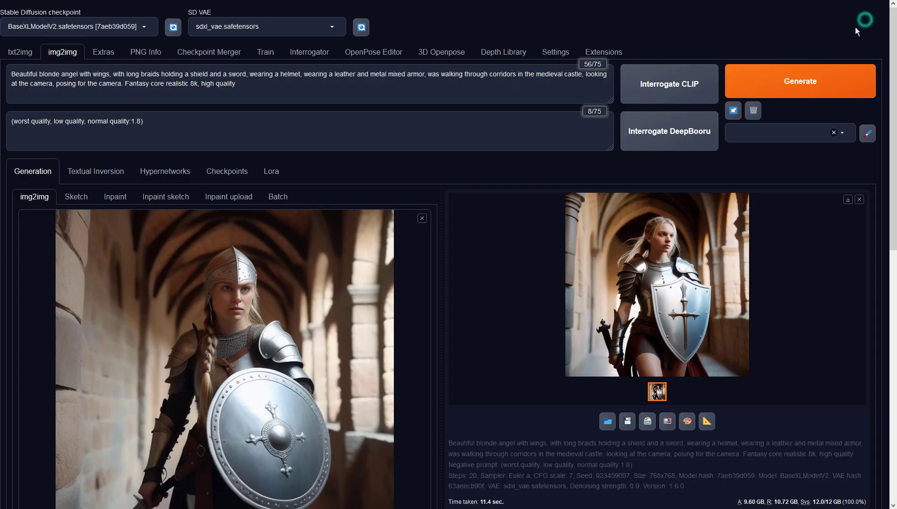
pyautogui.click(808, 90)
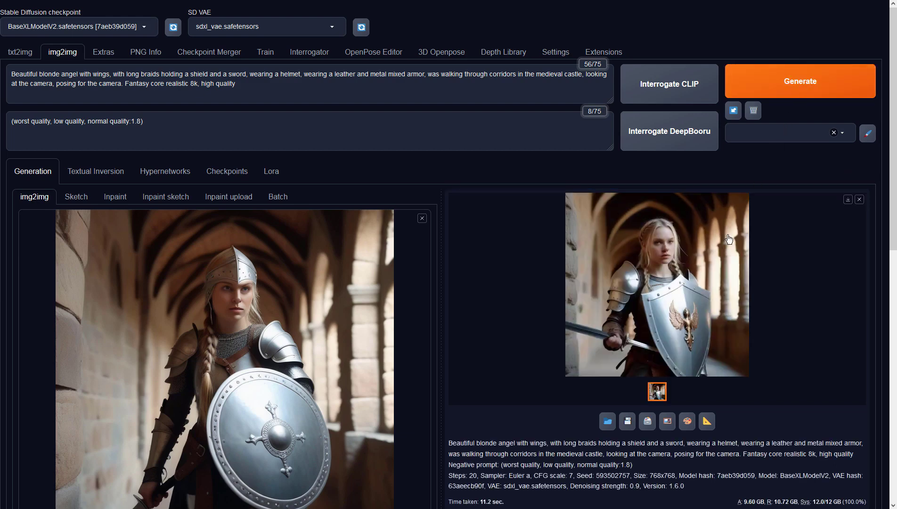
# Copy the angel prompt into txt2img in place of the old one, generate with the ControlNet depth unit, and view the image enlarged
pyautogui.tripleClick(244, 86)
pyautogui.hotkey('ctrl', 'c')
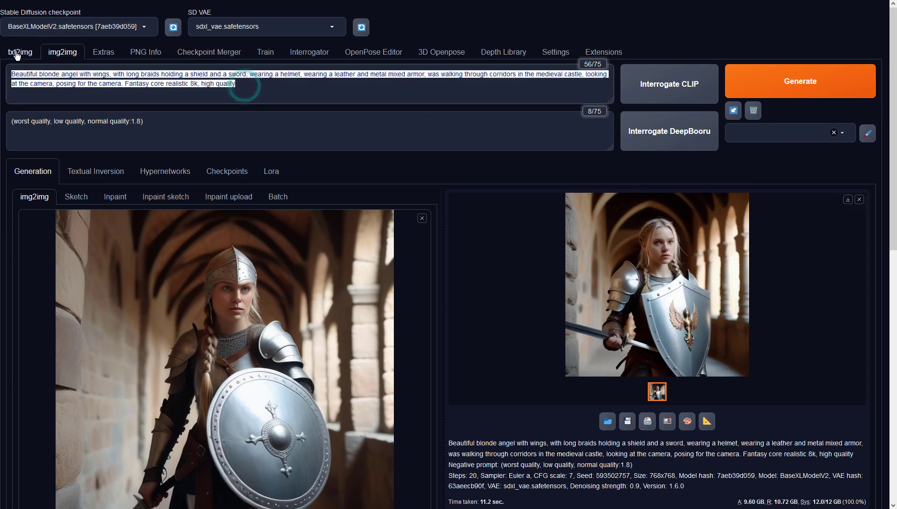
pyautogui.click(16, 55)
pyautogui.tripleClick(170, 86)
pyautogui.hotkey('ctrl', 'v')
pyautogui.click(815, 77)
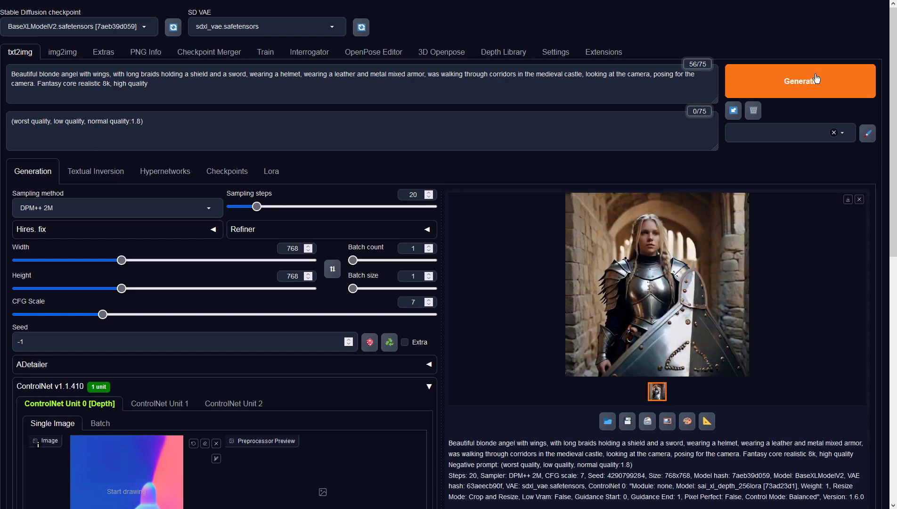
pyautogui.click(615, 233)
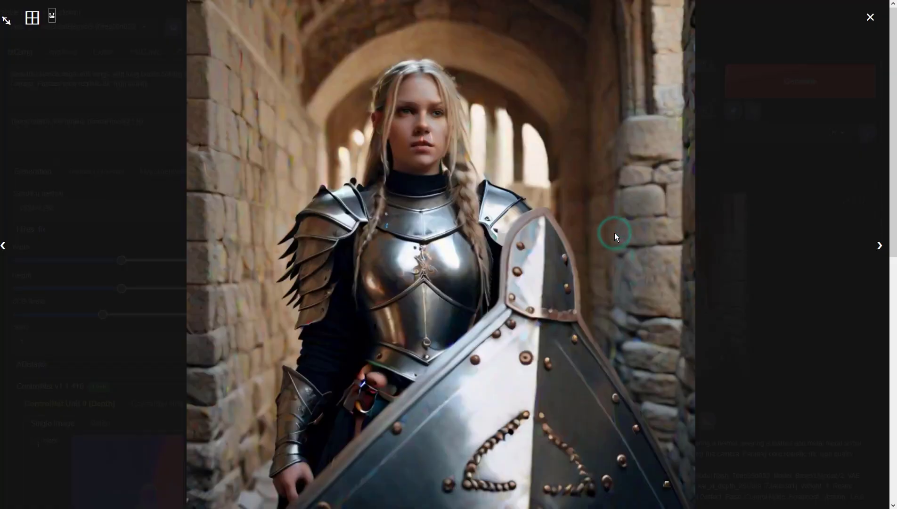
pyautogui.click(772, 202)
# Generate another txt2img image from the angel prompt with unchanged settings and view it enlarged
pyautogui.click(777, 84)
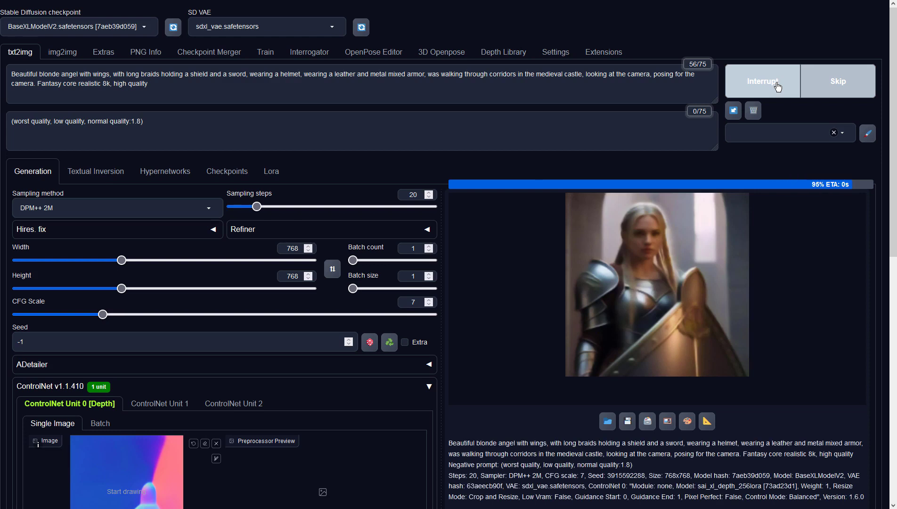
pyautogui.click(692, 202)
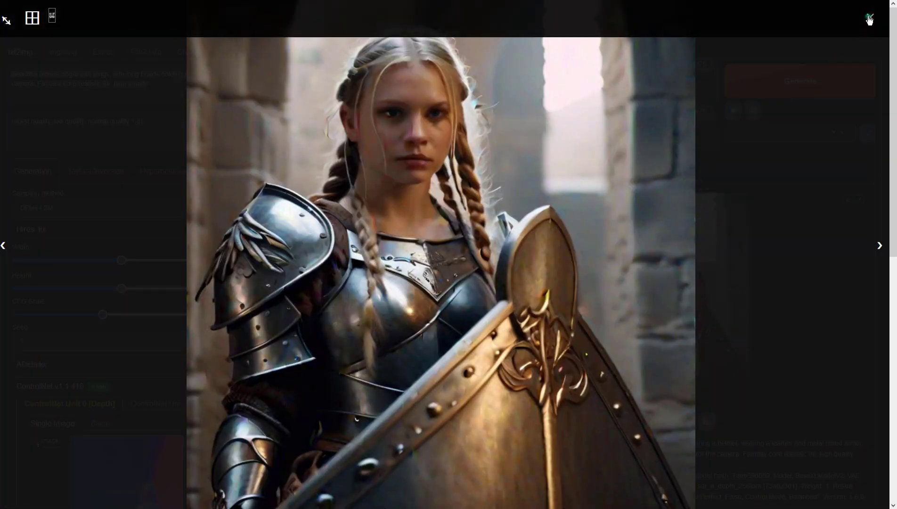
pyautogui.click(869, 17)
# Send the latest txt2img angel image to img2img, generate a refined version, and view it enlarged
pyautogui.click(668, 421)
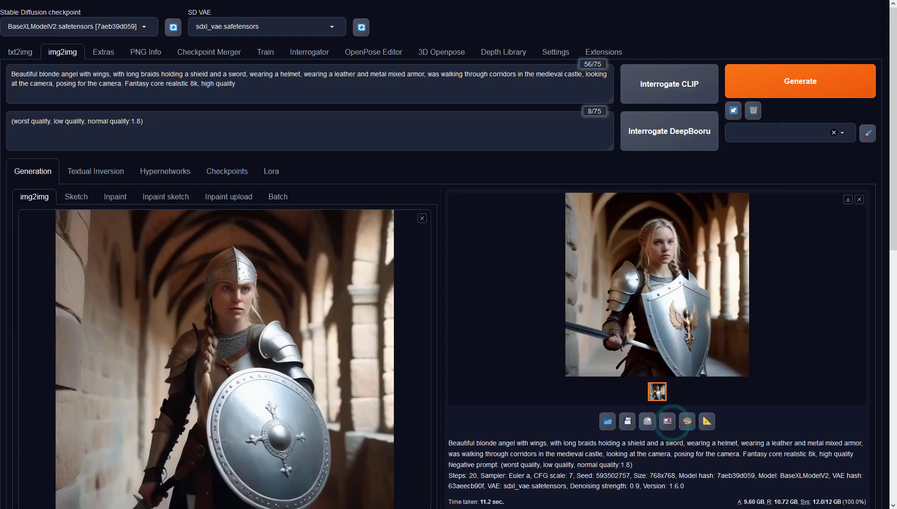
pyautogui.click(784, 83)
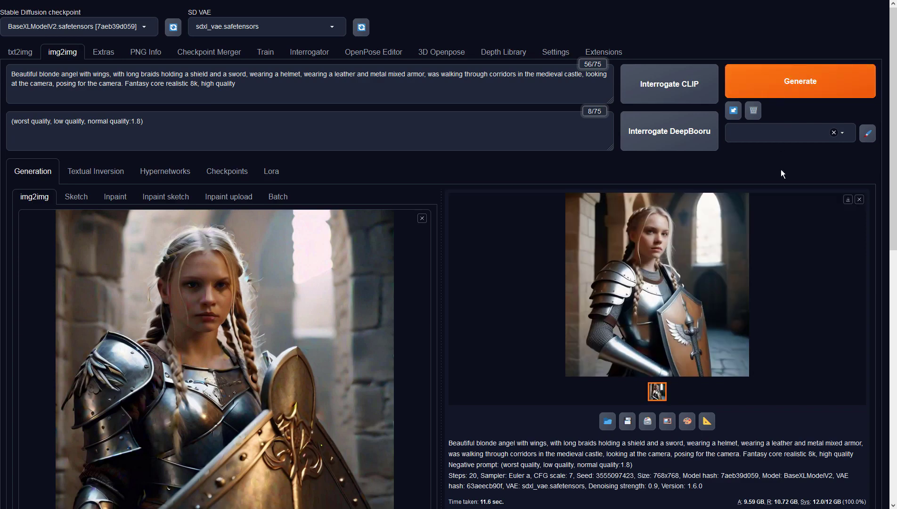
pyautogui.click(737, 254)
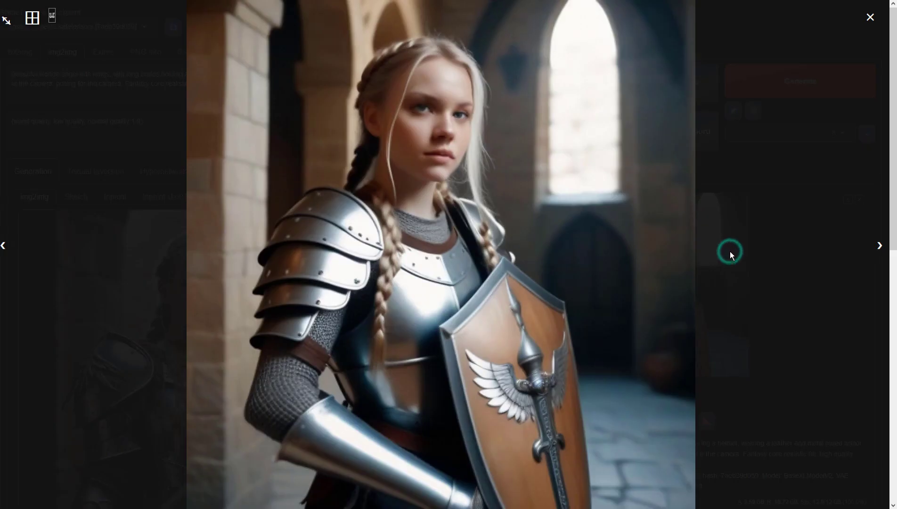